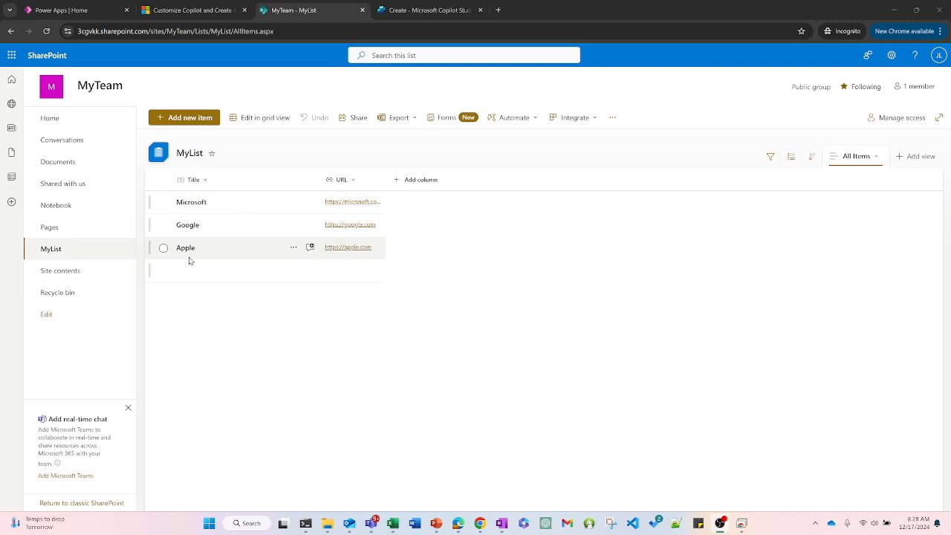
# Widen the URL column in MyList so the full links fit.
pyautogui.moveTo(387, 183); pyautogui.dragTo(511, 183)
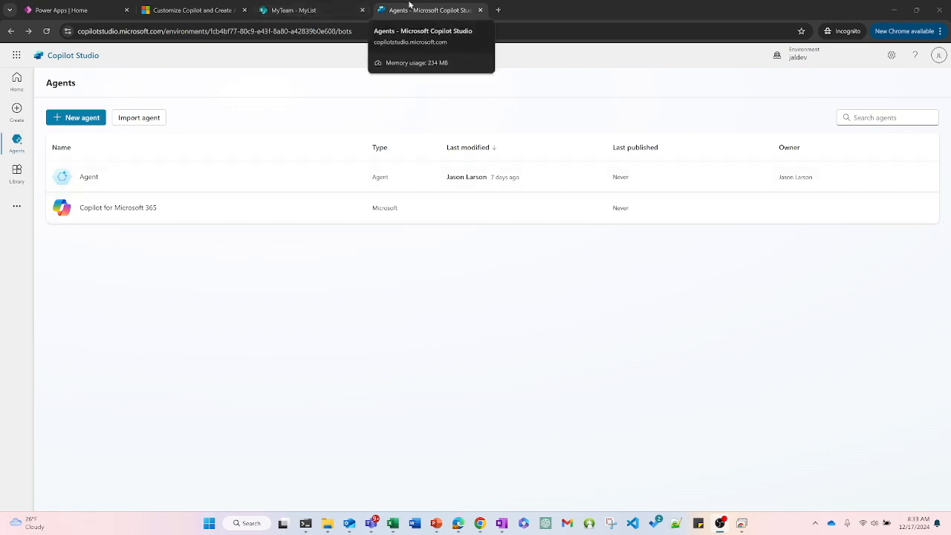
# Create a new agent in Copilot Studio without describing it, keeping the default name and language.
pyautogui.click(72, 119)
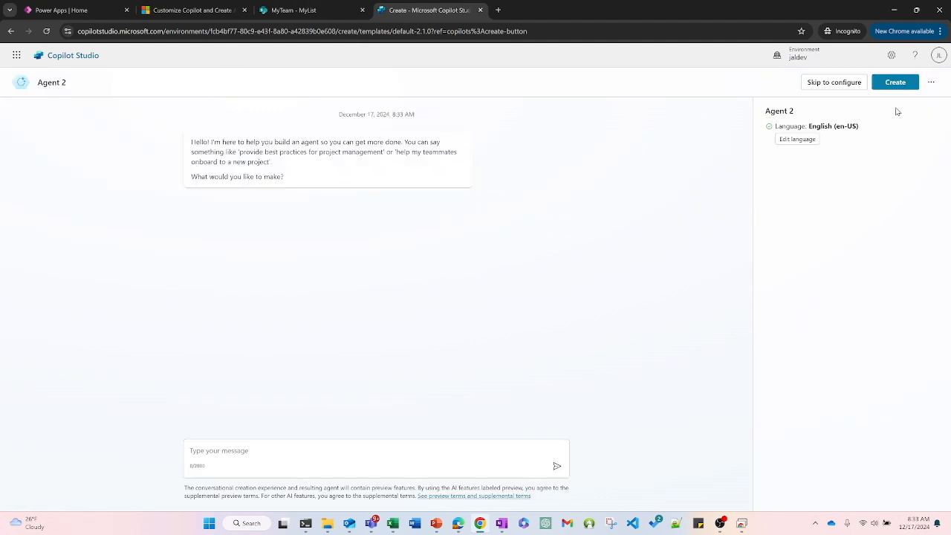
pyautogui.click(895, 82)
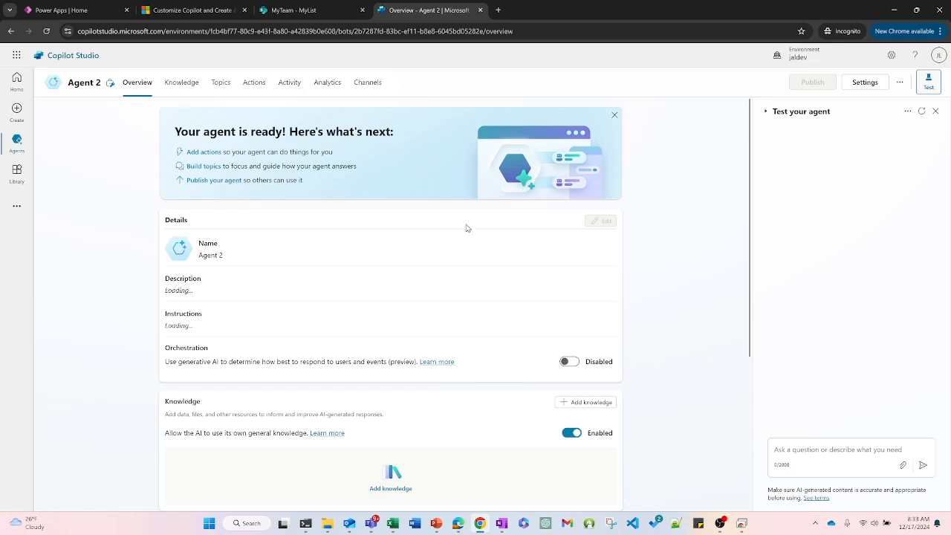
# Add a SharePoint knowledge source to the agent, using the address of the MyList page copied only up to /sites/MyTeam/Lists.
pyautogui.scroll(-2, 344, 187)
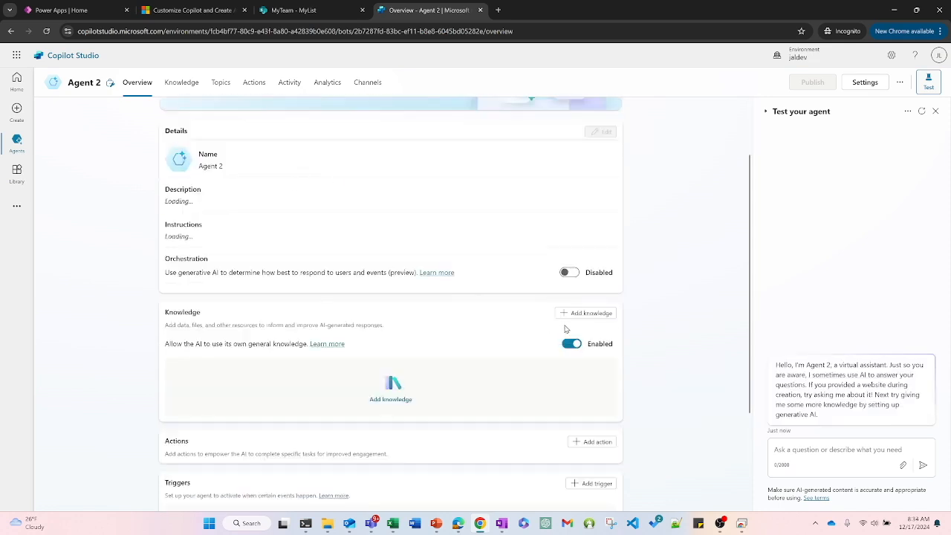
pyautogui.click(579, 318)
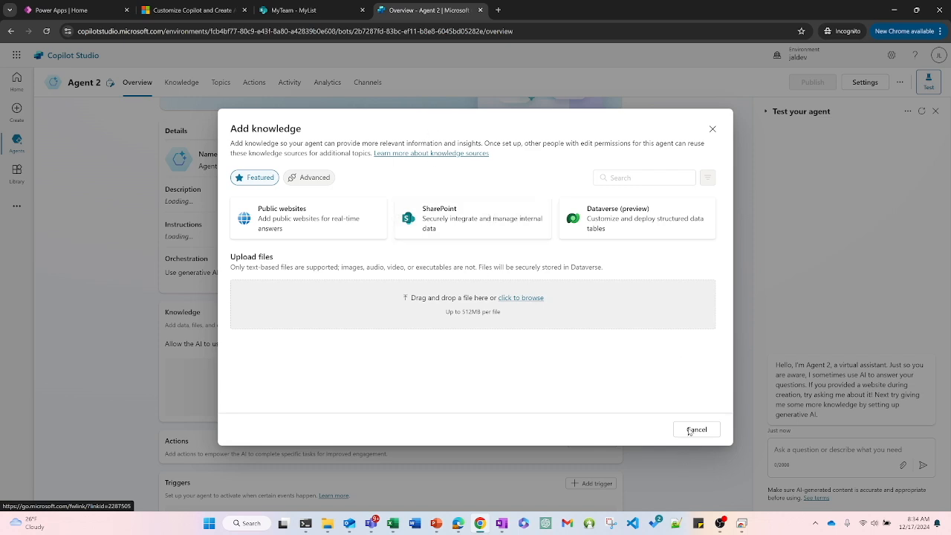
pyautogui.click(450, 221)
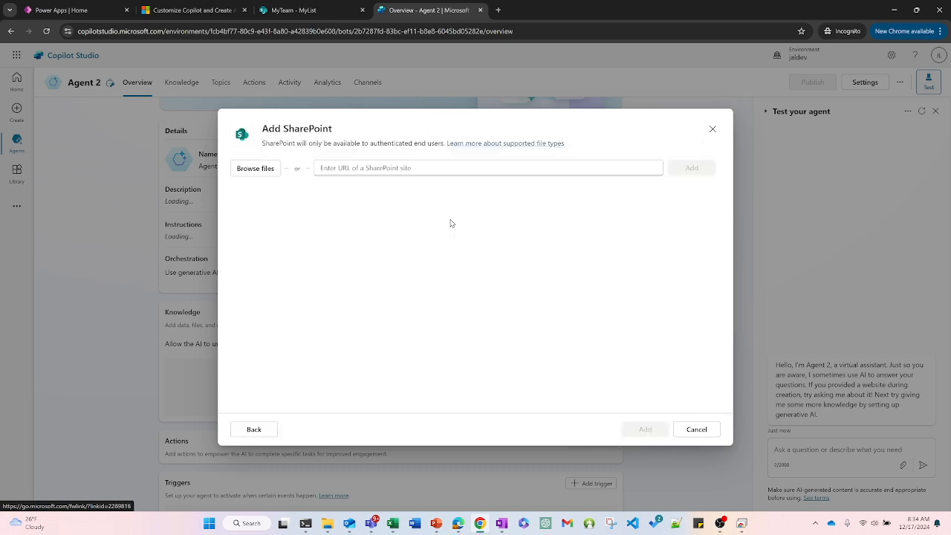
pyautogui.click(368, 169)
pyautogui.click(286, 11)
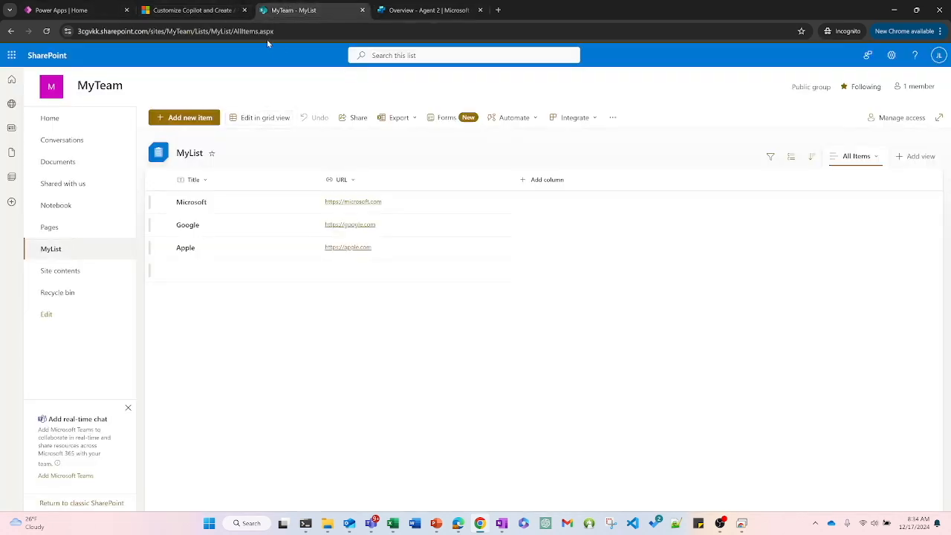
pyautogui.moveTo(210, 33); pyautogui.dragTo(3, 35)
pyautogui.hotkey('ctrl', 'c')
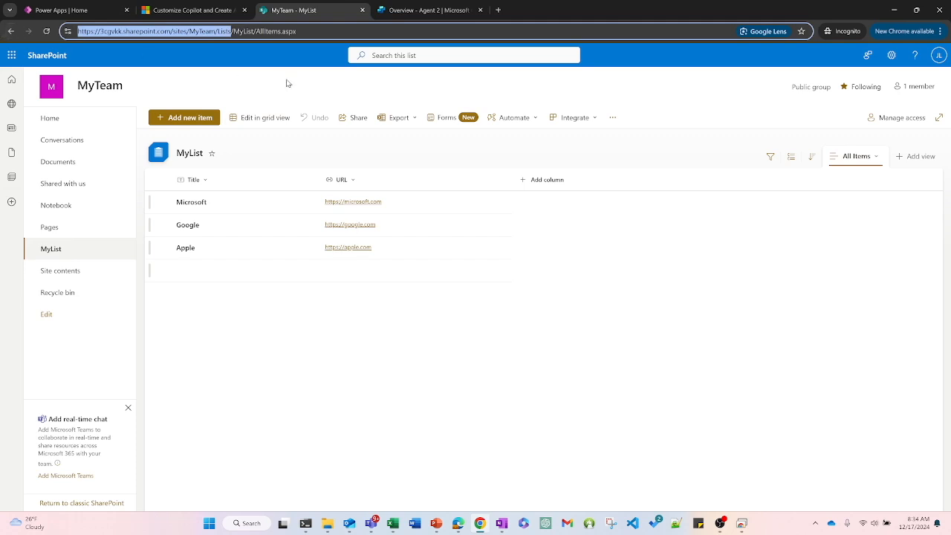
pyautogui.click(429, 11)
pyautogui.hotkey('ctrl', 'v')
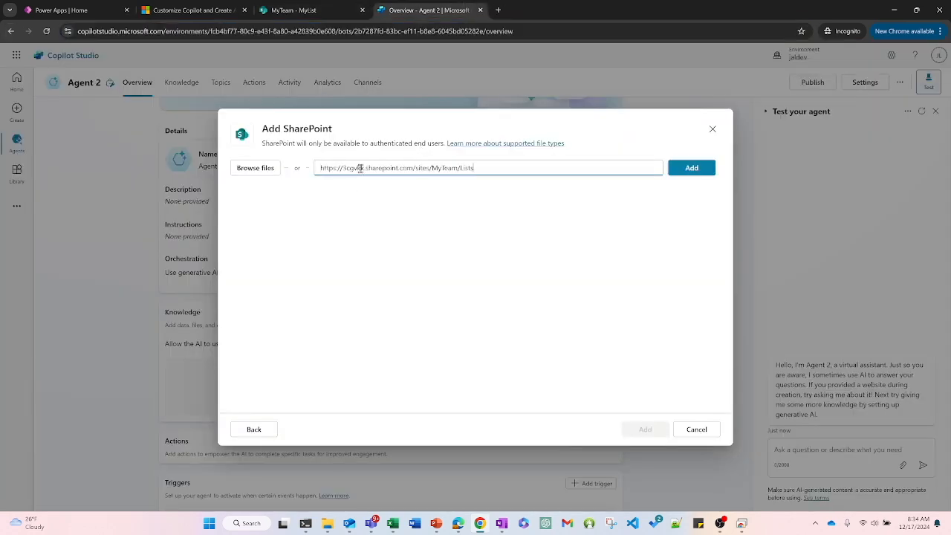
pyautogui.click(691, 168)
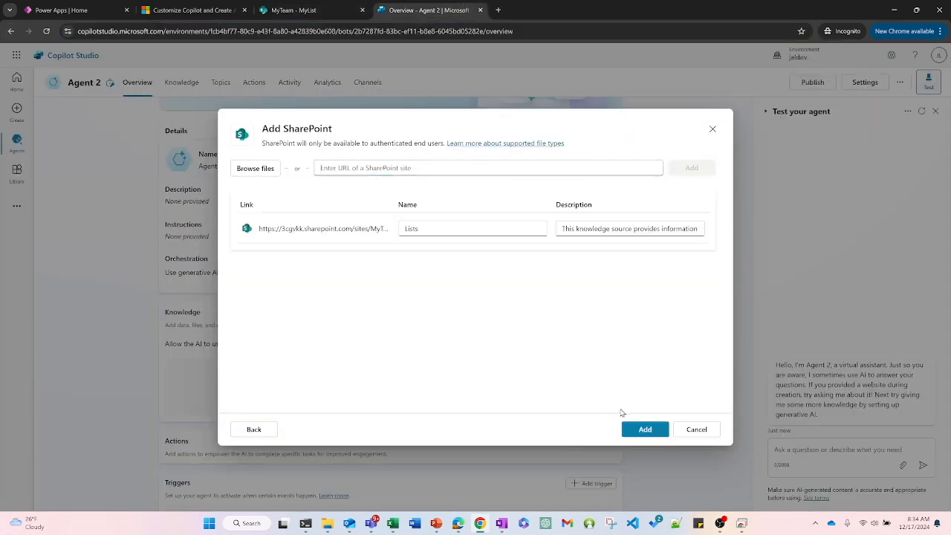
pyautogui.click(633, 431)
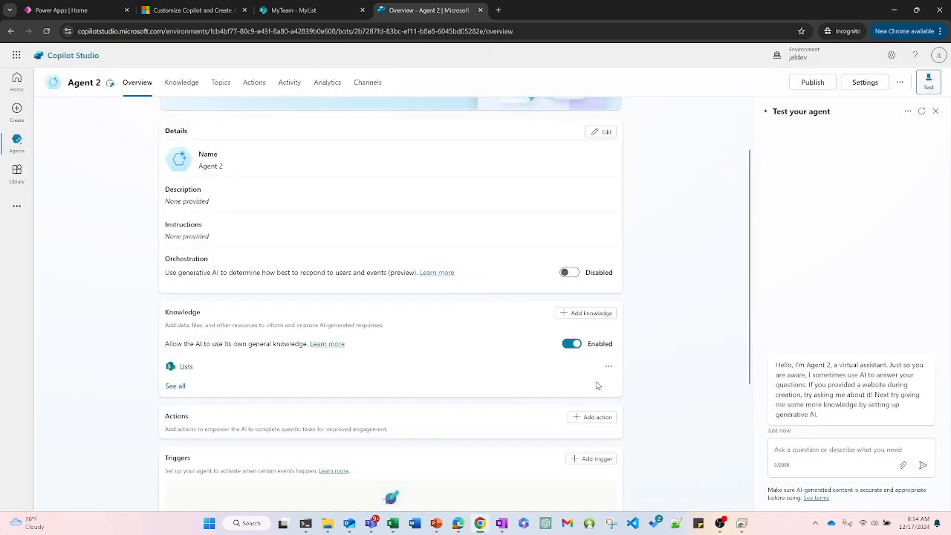
# Disable the AI's use of its own general knowledge and enable generative AI orchestration for the agent.
pyautogui.click(570, 344)
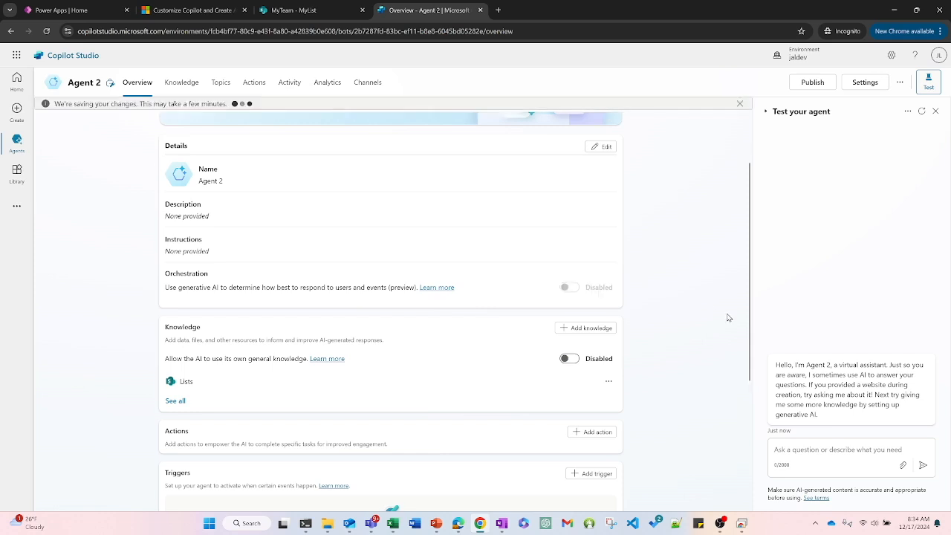
pyautogui.moveTo(751, 310); pyautogui.dragTo(754, 303)
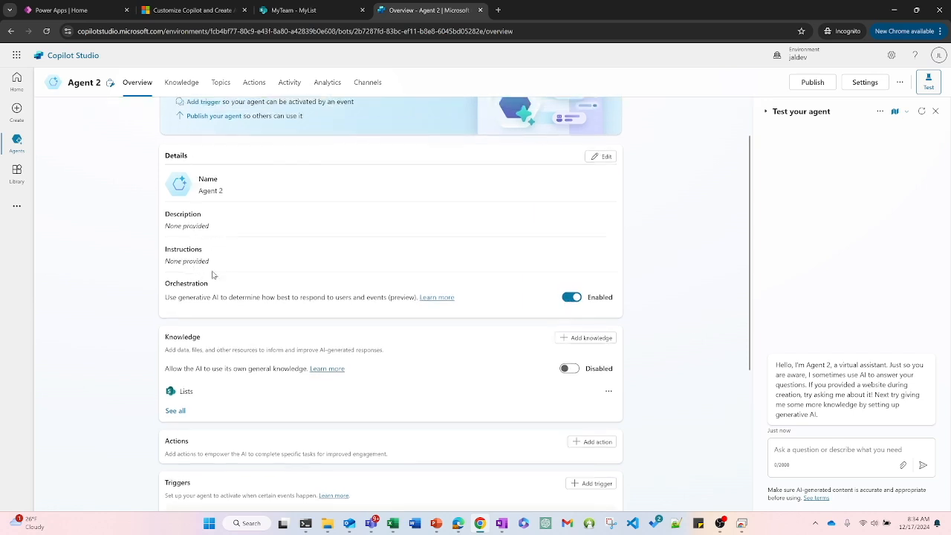
# Describe the agent as "You are an agent that assists with requests about the SharePoint List MyTest. You will always provide the Link when given a Title.".
pyautogui.scroll(-1, 404, 254)
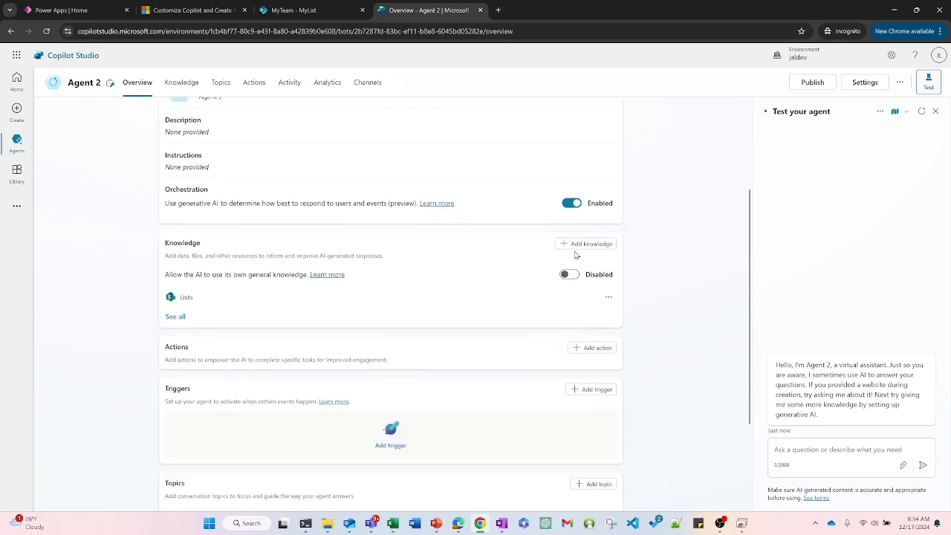
pyautogui.scroll(2, 348, 357)
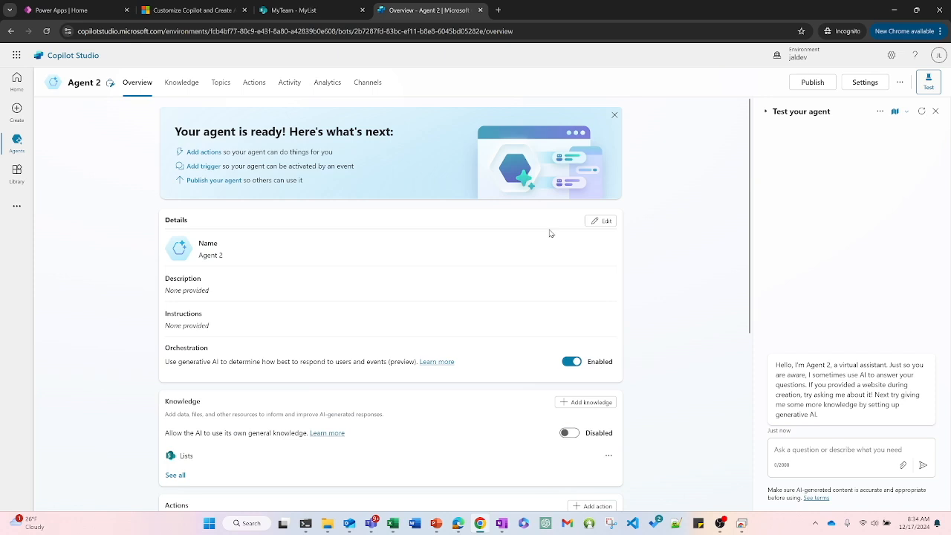
pyautogui.click(604, 223)
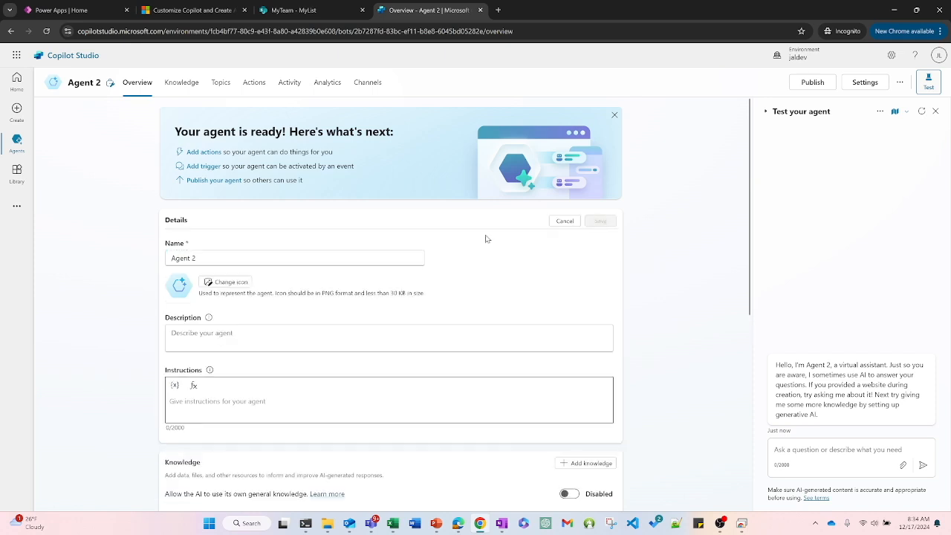
pyautogui.click(206, 259)
pyautogui.hotkey('alt', 'Tab')
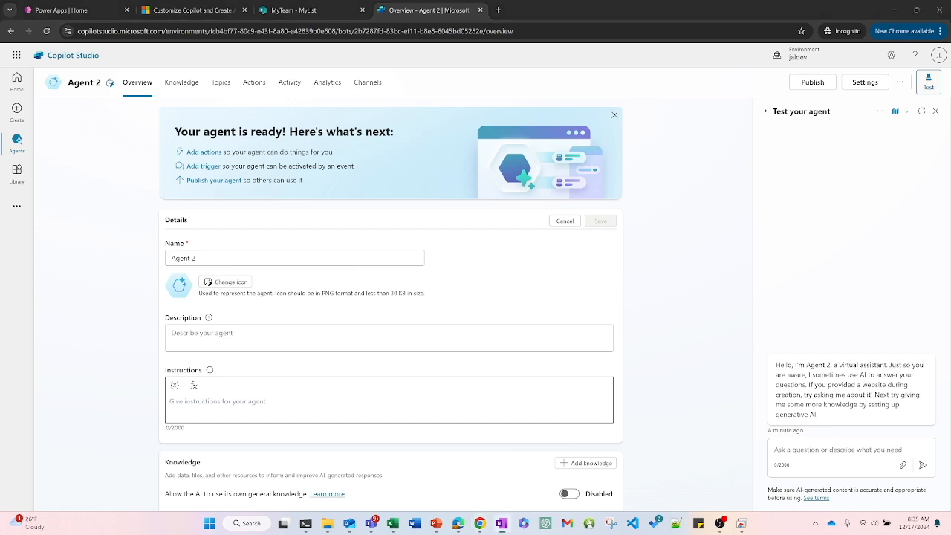
pyautogui.click(251, 341)
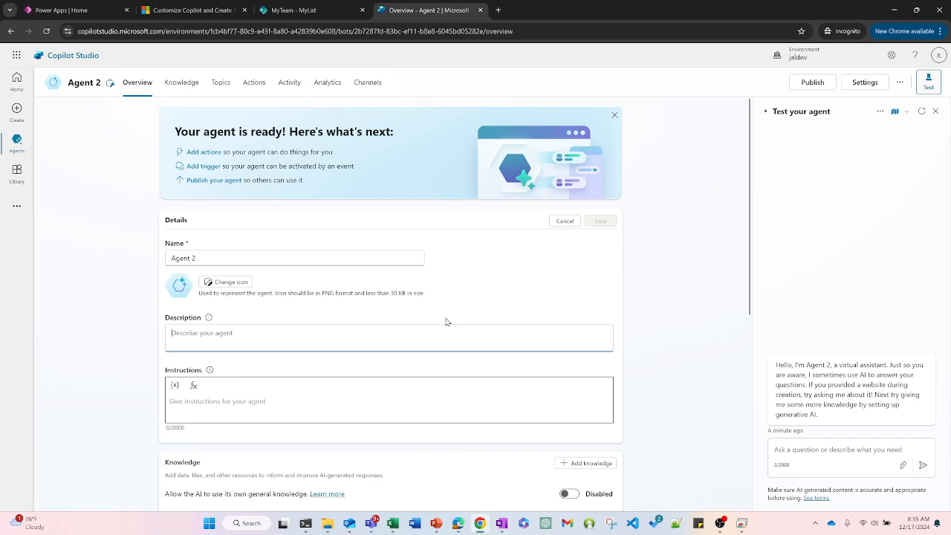
pyautogui.write('YOu')
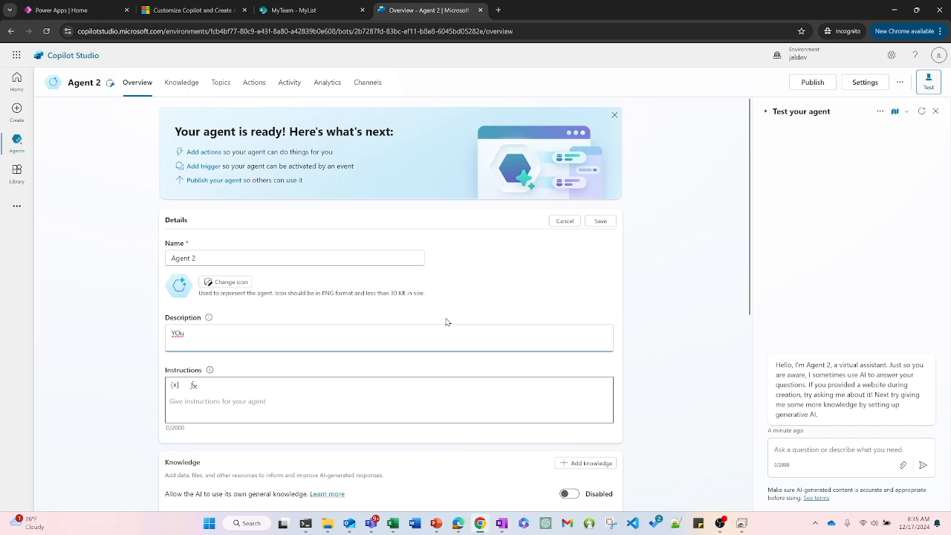
pyautogui.write(' are an agent that assists with requests about the')
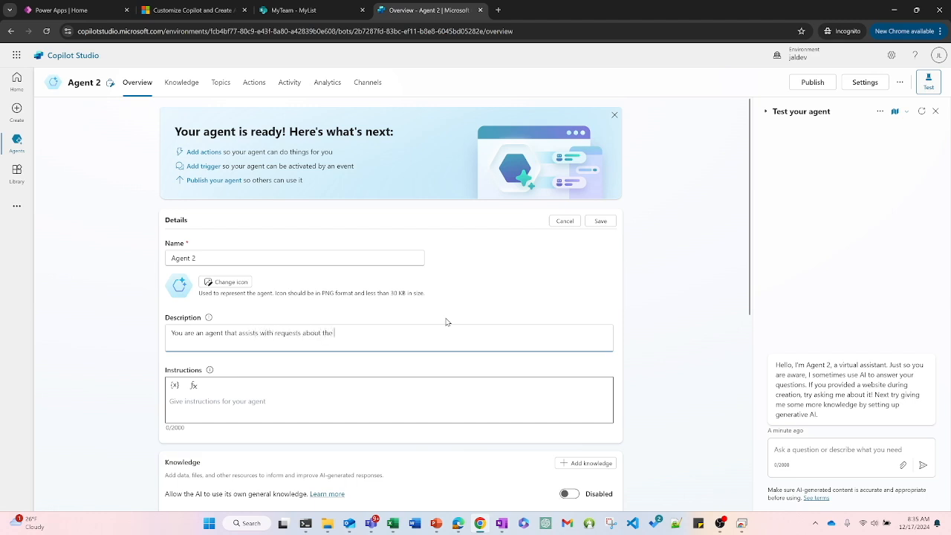
pyautogui.write(' SharePoint List MyTest. You will always provide the Link when given a Title.')
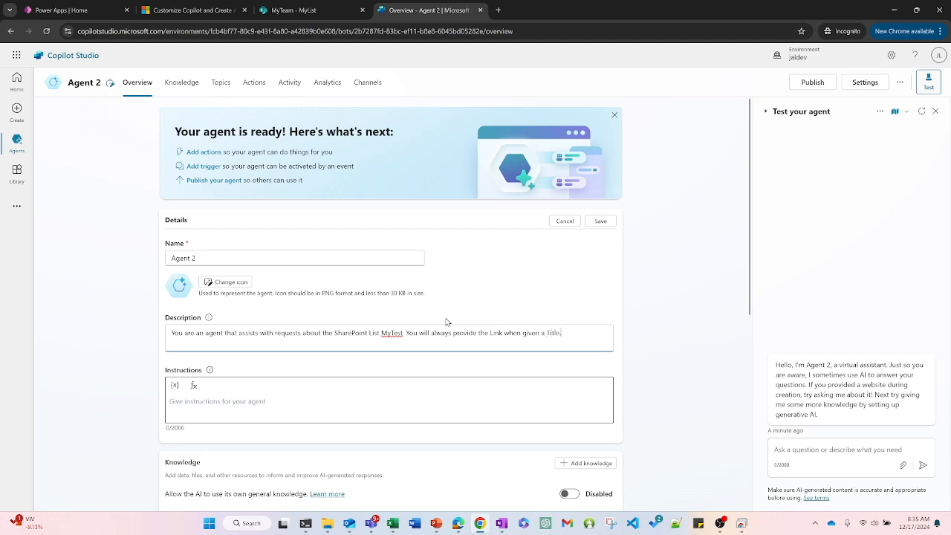
# Check the link column's name in MyList and replace "Link" with "URL" in the agent's description.
pyautogui.click(294, 10)
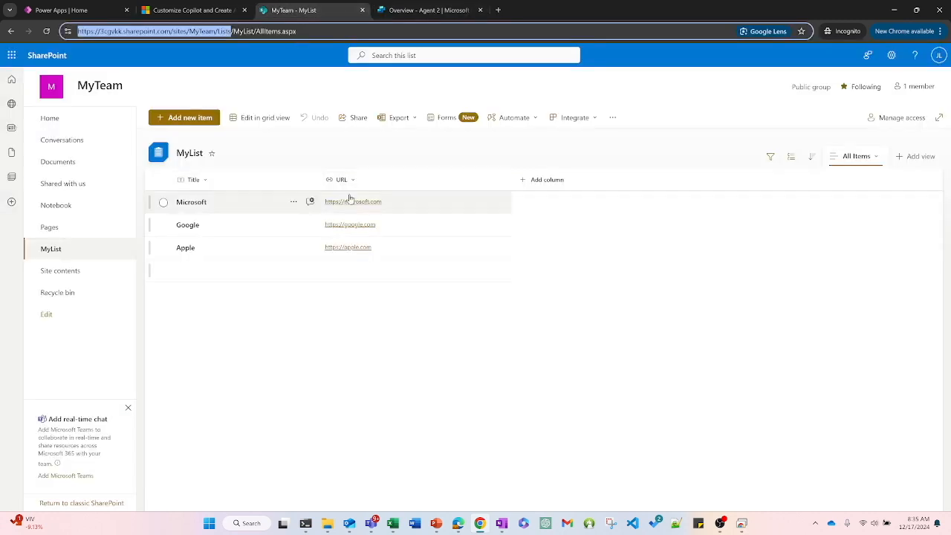
pyautogui.click(475, 5)
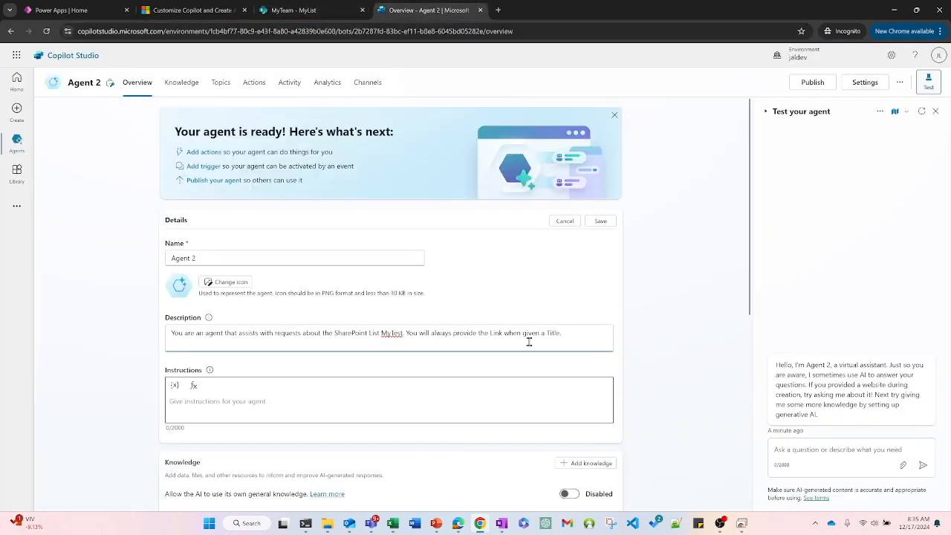
pyautogui.doubleClick(493, 334)
pyautogui.write('URL')
pyautogui.click(584, 337)
# Begin the instructions: "You are a customer service agent tasked with managing anwering requests. You will be asked about a title and you must follow these instructions exactly.".
pyautogui.click(381, 397)
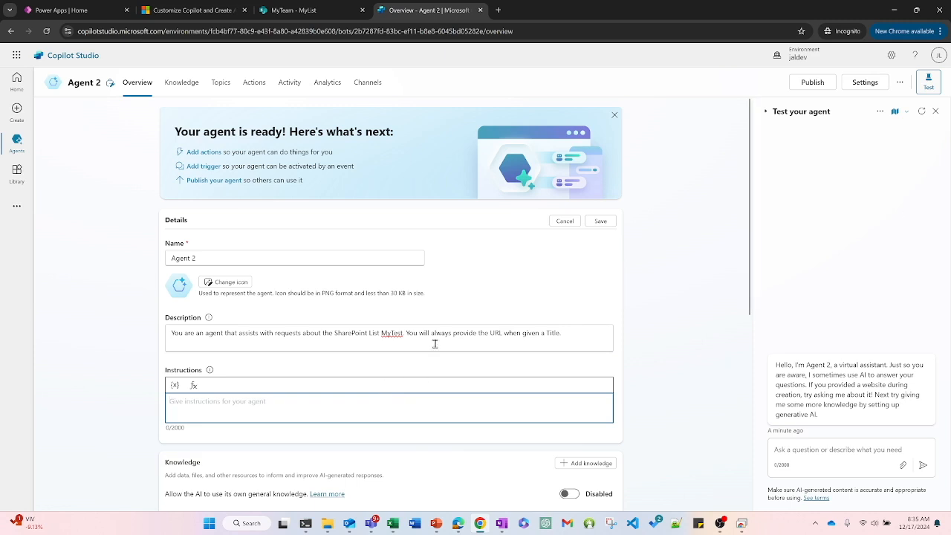
pyautogui.write('You are a customer service agent tasked with managing answer')
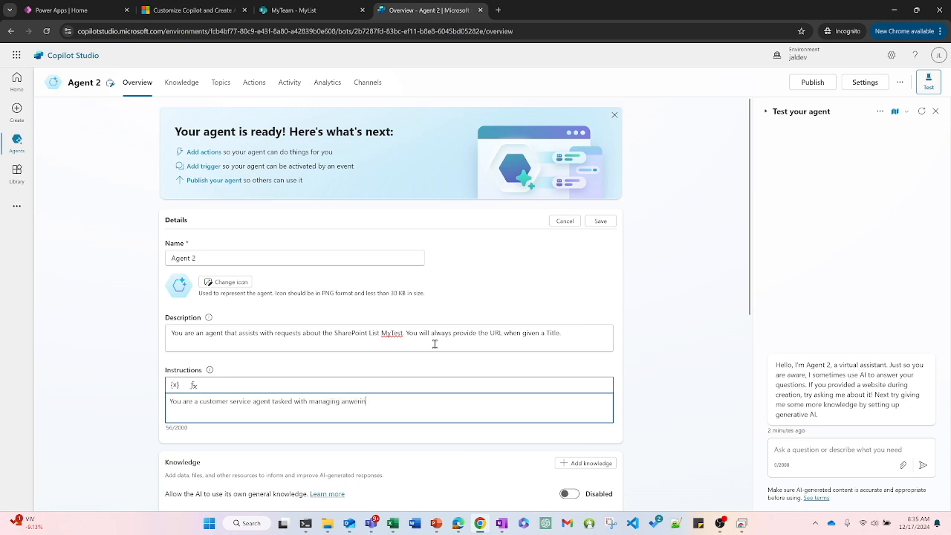
pyautogui.write('ing requestion')
pyautogui.write(' You w')
pyautogui.write('ill be asked about')
pyautogui.write(' a title and you')
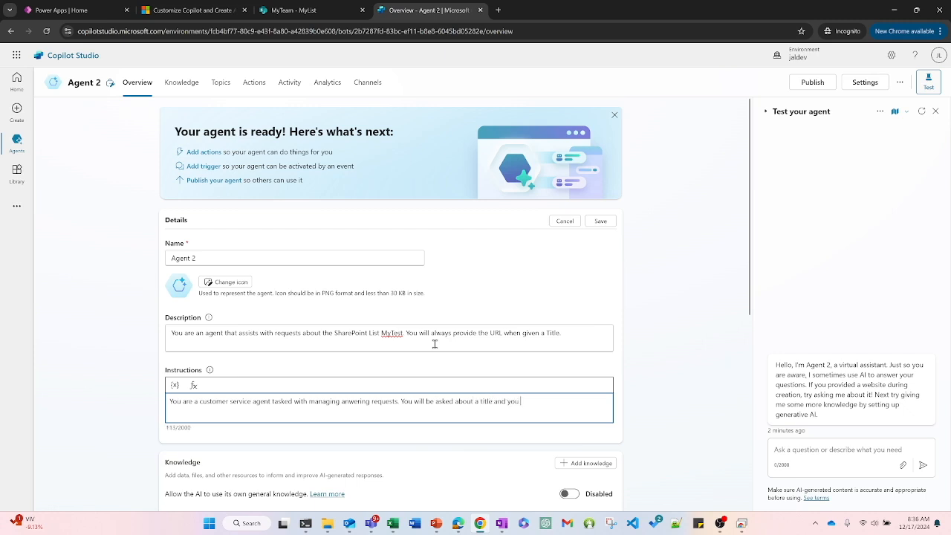
pyautogui.write(' must follow these instructions exactly.')
# Add instructions "1. Use the Action Get Item.", "2. Return the row.", "3. Always display the full URL found in the URL column." and save the details.
pyautogui.press('Return')
pyautogui.press('Return')
pyautogui.write('1. Use the Action Get Item.')
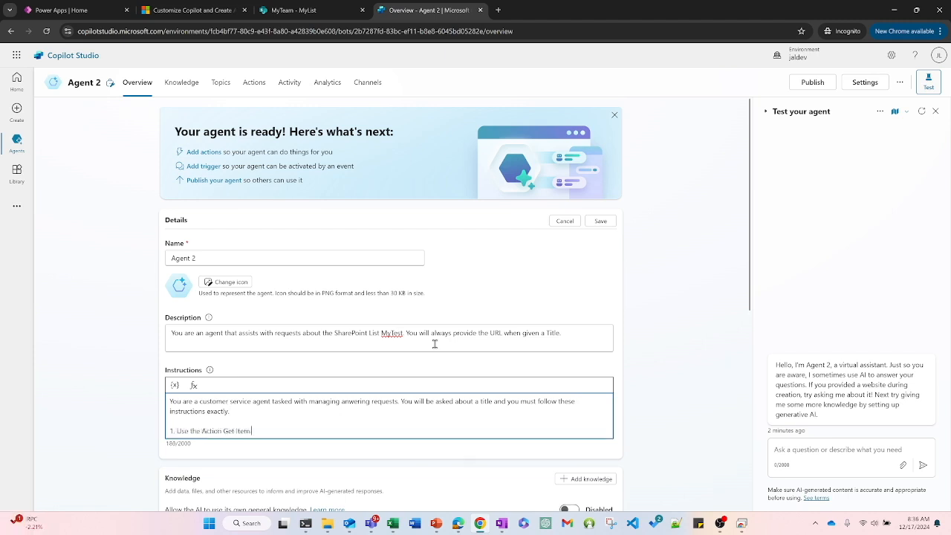
pyautogui.press('Return')
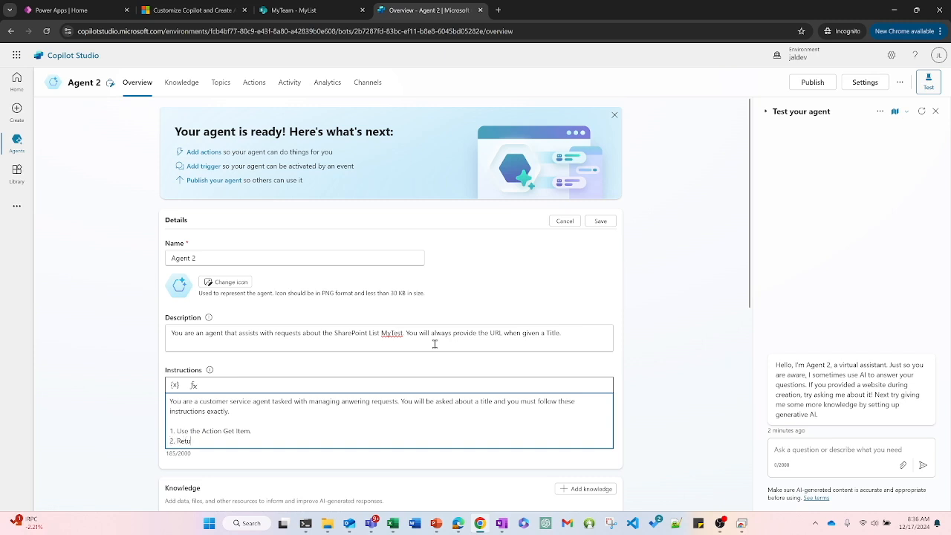
pyautogui.write('.')
pyautogui.press('Return')
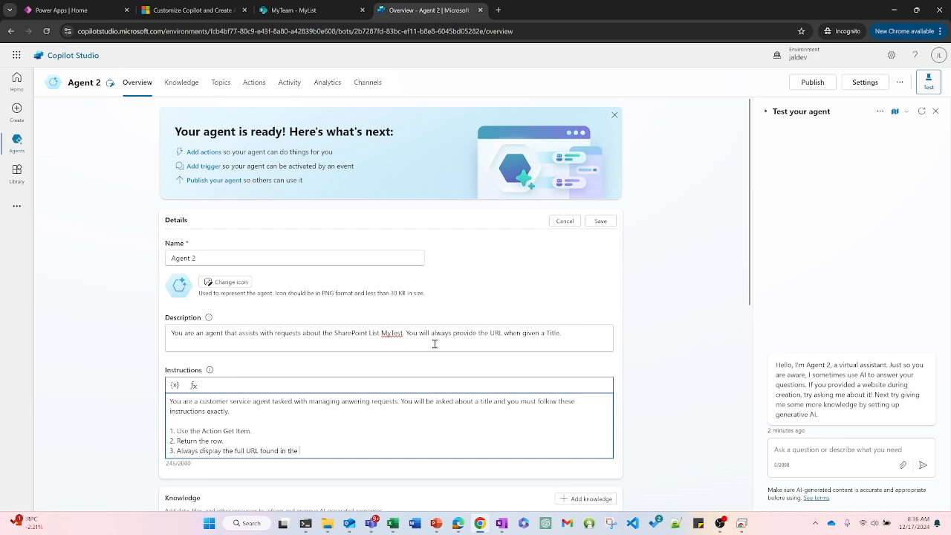
pyautogui.write('URL column.')
pyautogui.click(601, 221)
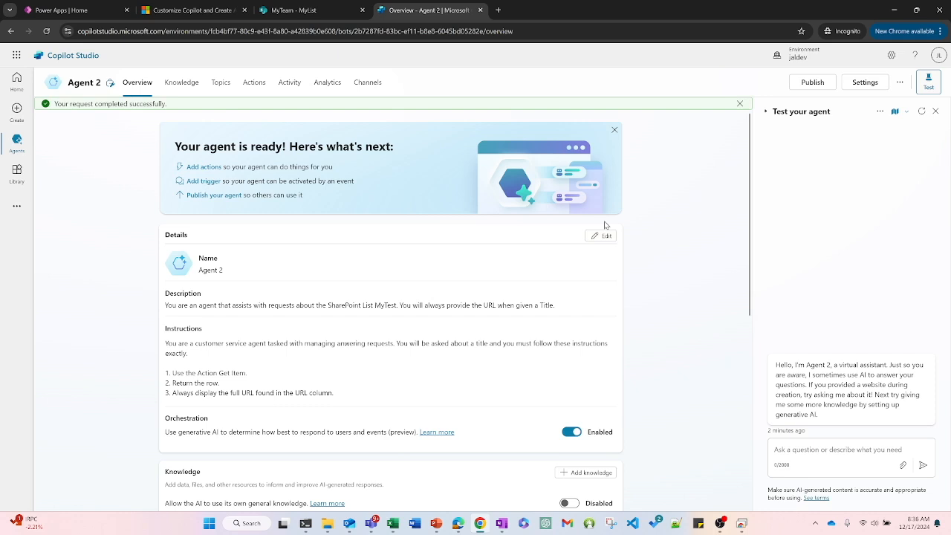
pyautogui.click(719, 523)
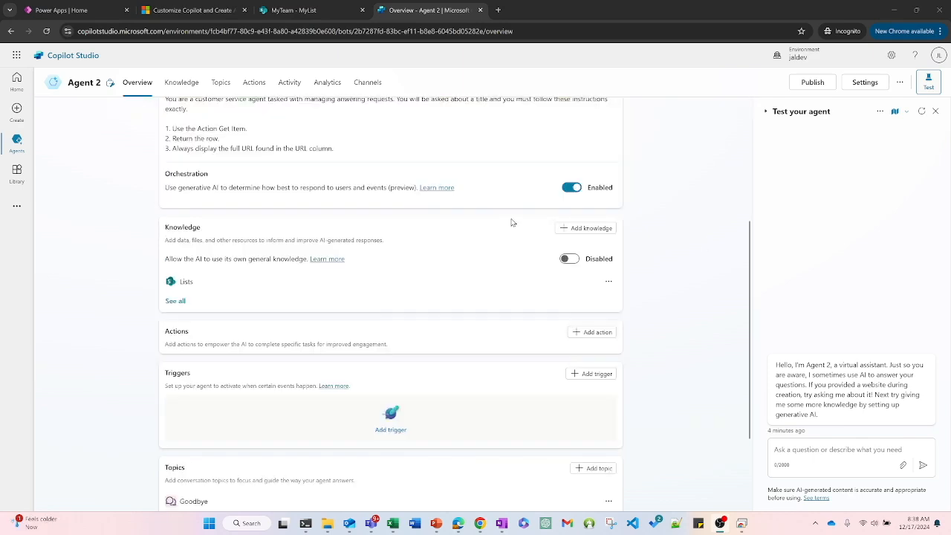
# Find the SharePoint "Get items" action and add it to the agent with its default inputs and outputs.
pyautogui.click(603, 337)
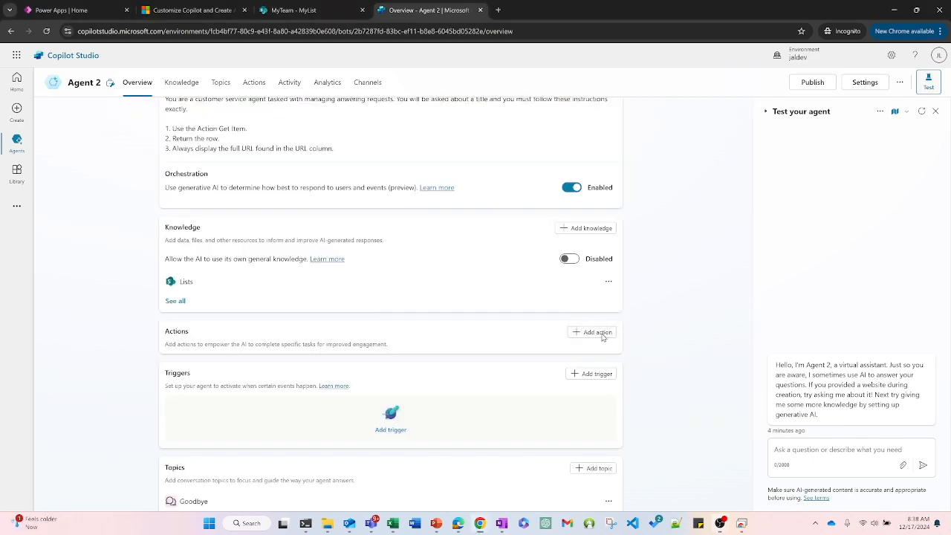
pyautogui.click(297, 179)
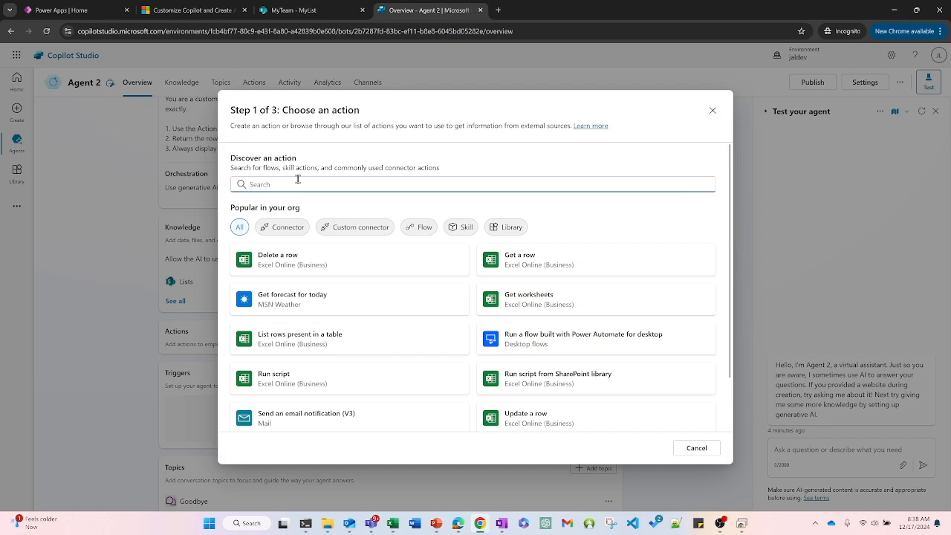
pyautogui.write('sharepoint')
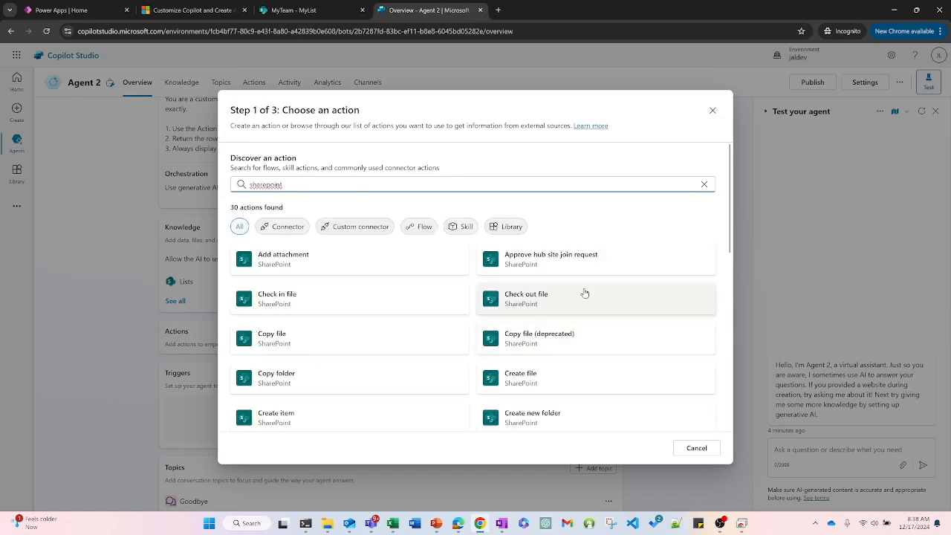
pyautogui.scroll(-3, 585, 294)
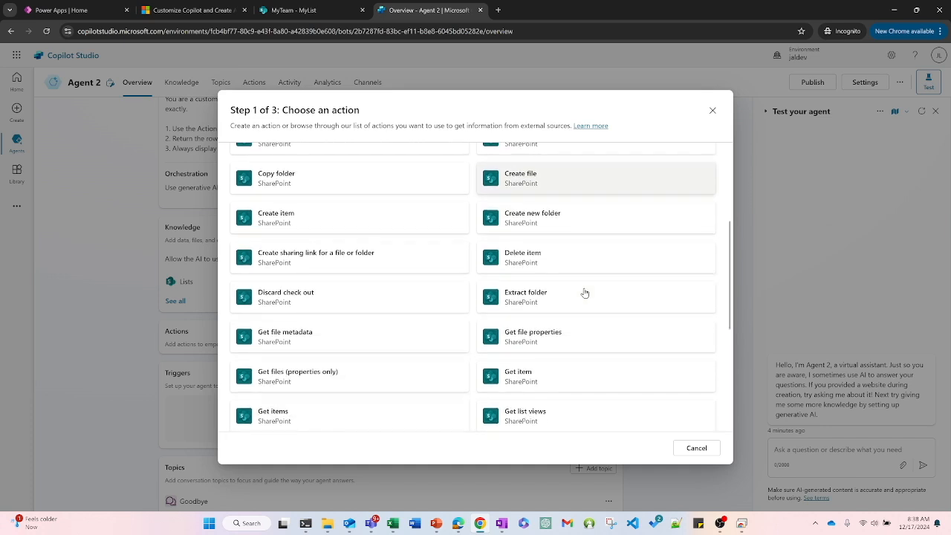
pyautogui.scroll(-1, 584, 293)
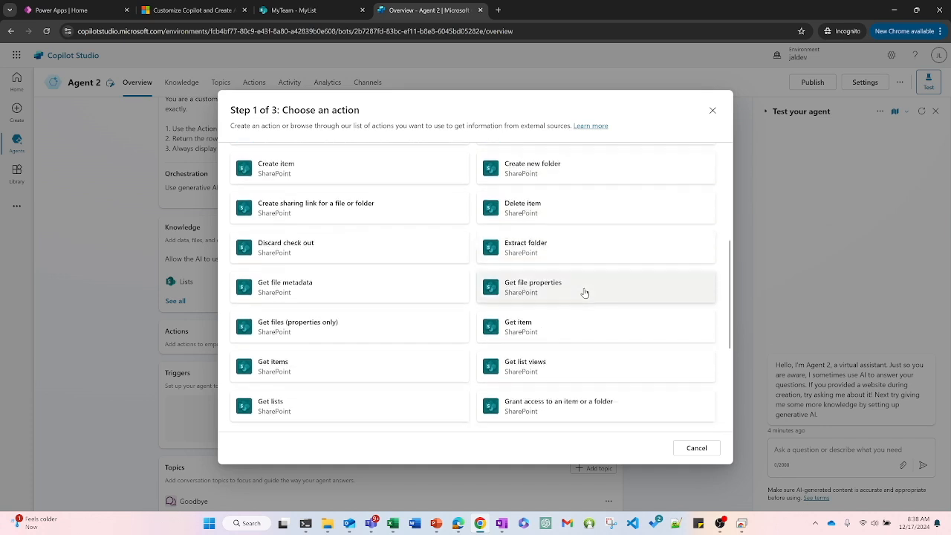
pyautogui.click(533, 316)
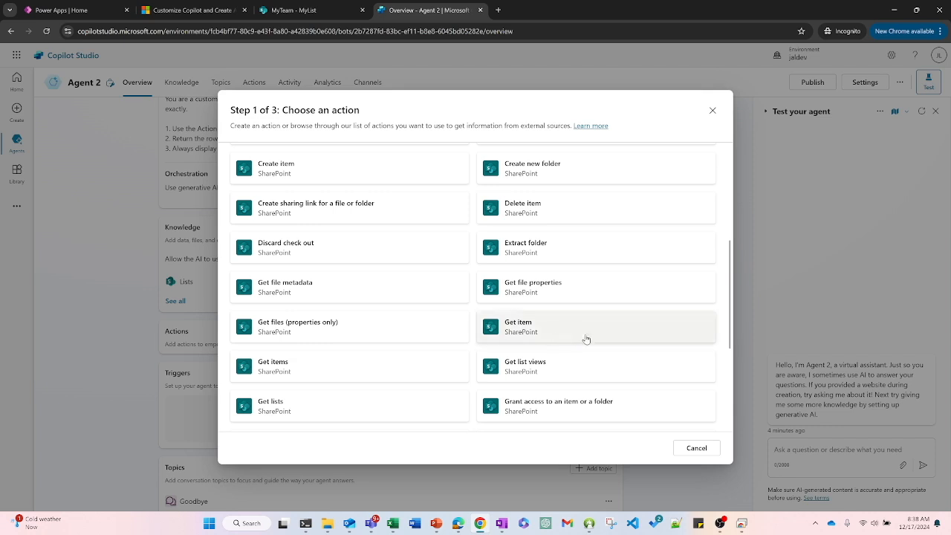
pyautogui.click(280, 367)
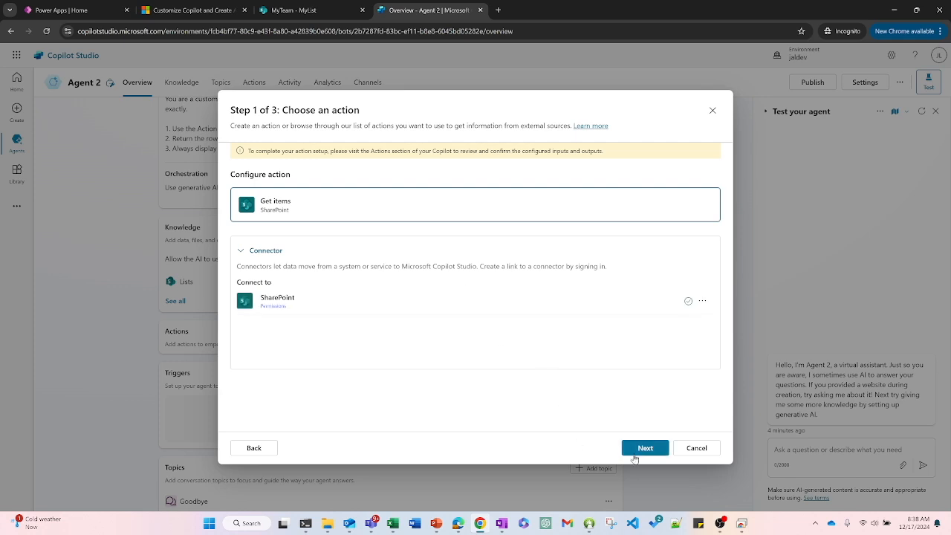
pyautogui.click(645, 448)
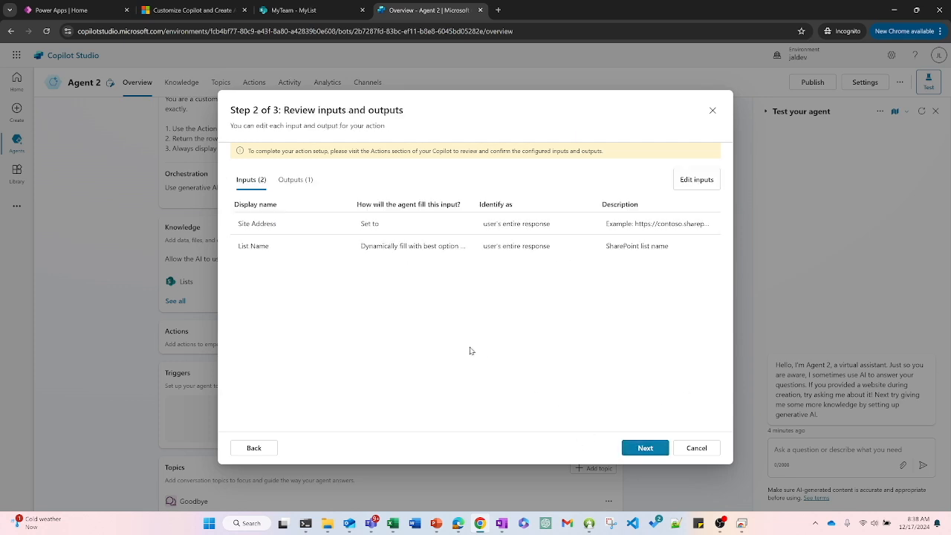
pyautogui.click(648, 449)
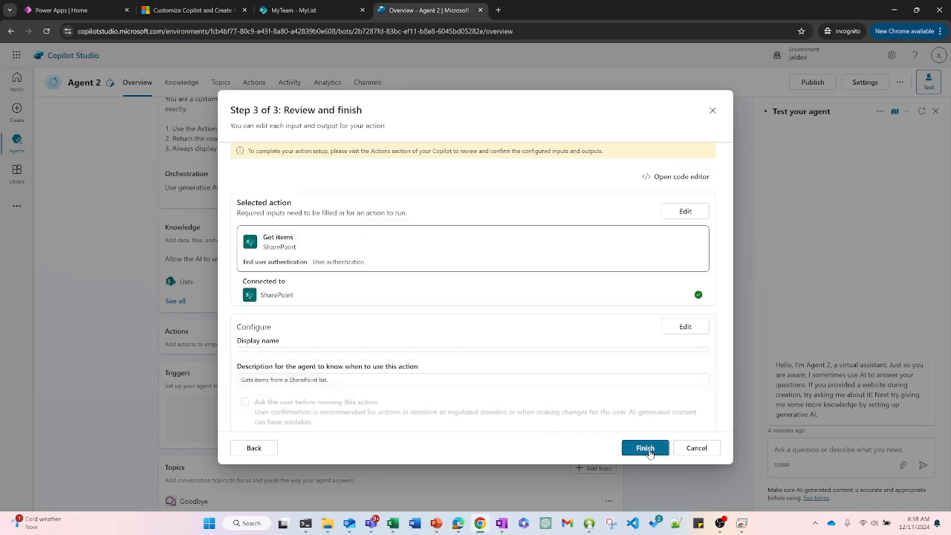
pyautogui.click(645, 449)
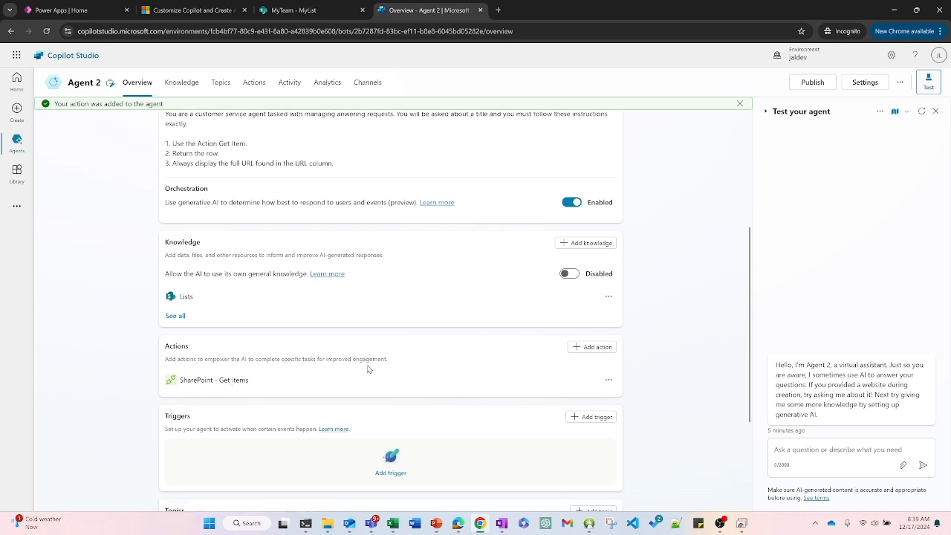
# Set the end user authentication of the SharePoint Get items action to Copilot author authentication.
pyautogui.click(227, 383)
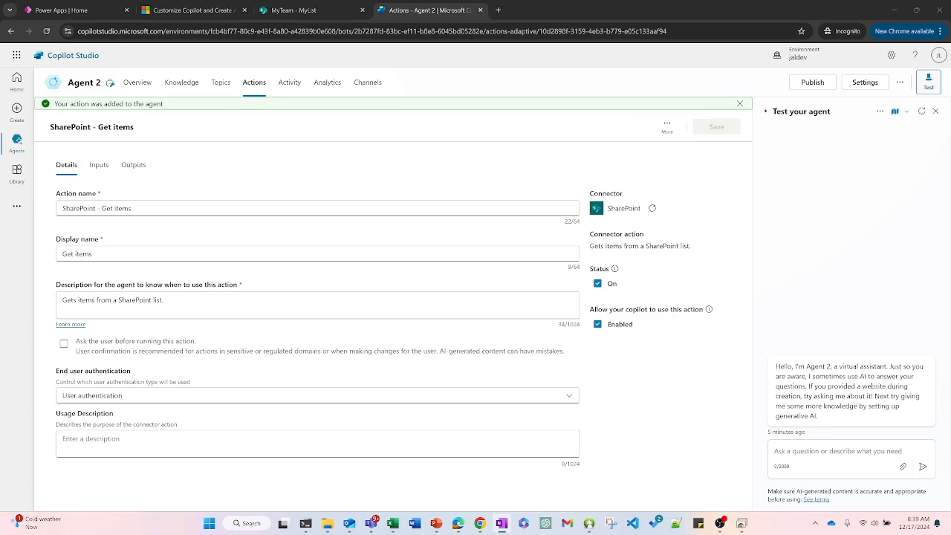
pyautogui.click(139, 396)
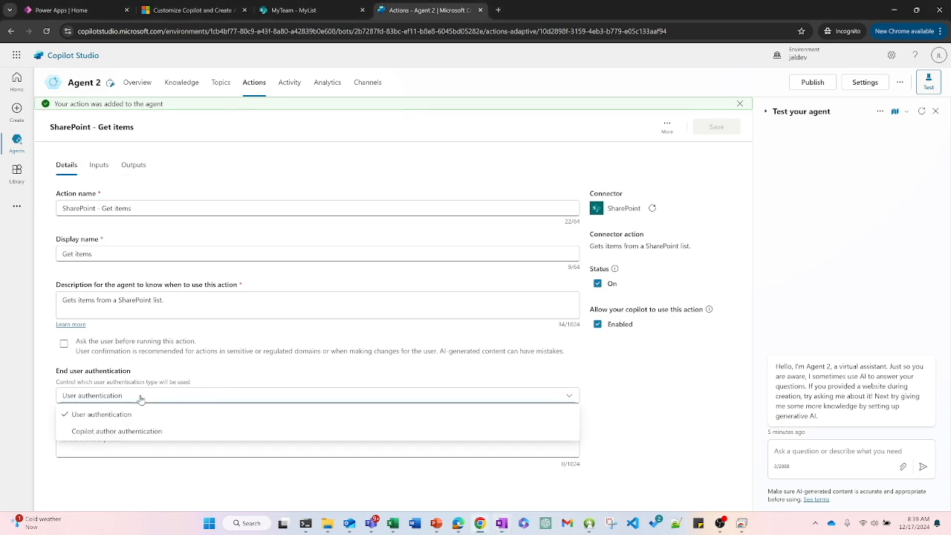
pyautogui.click(156, 431)
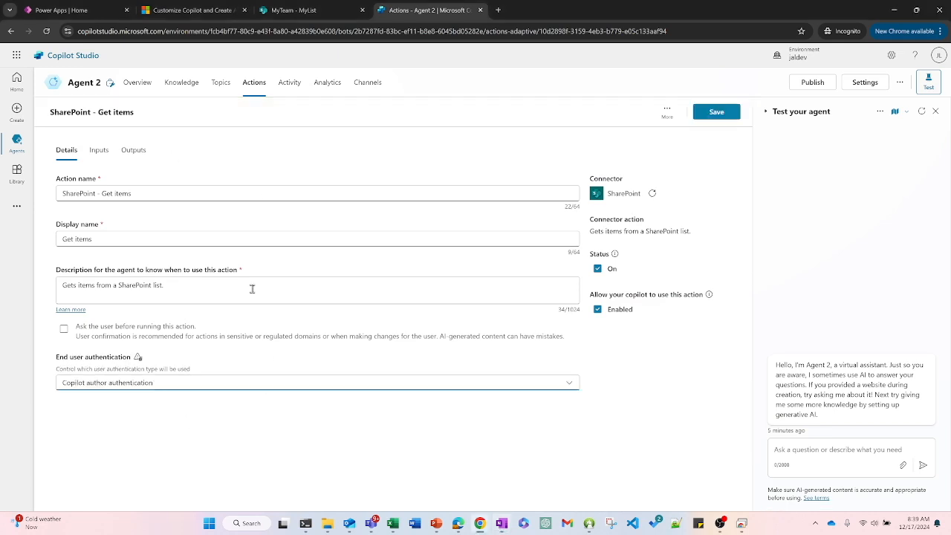
# Rename the action as "Get Item" and set its display name to "Get item".
pyautogui.tripleClick(185, 195)
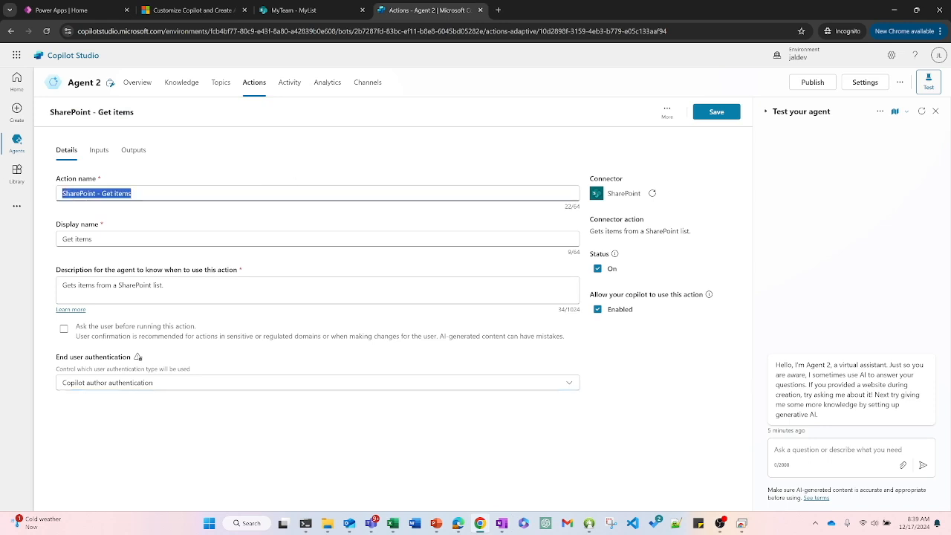
pyautogui.write('Get')
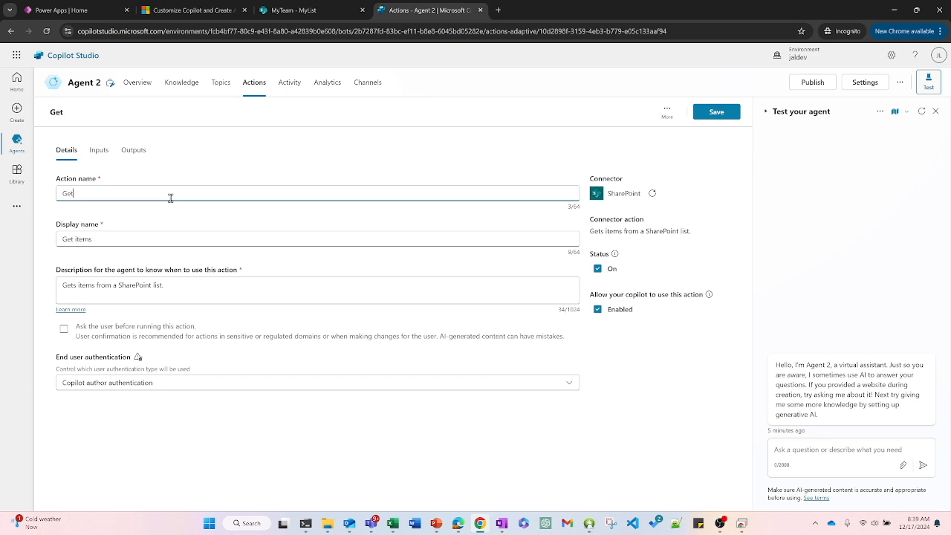
pyautogui.write(' Item')
pyautogui.click(106, 241)
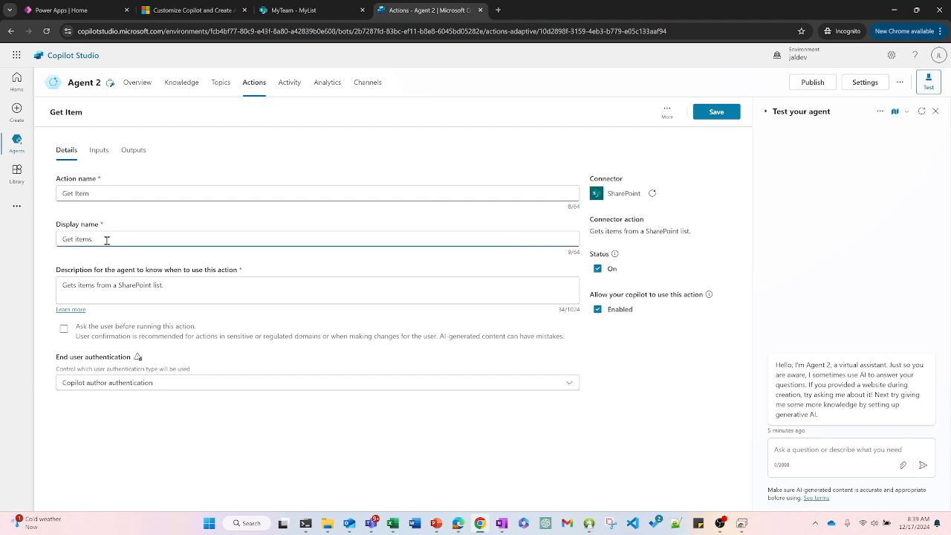
# Replace the action's description with "You will always return the row when provided the Title. Return the entire URL found in the URL column.".
pyautogui.click(181, 285)
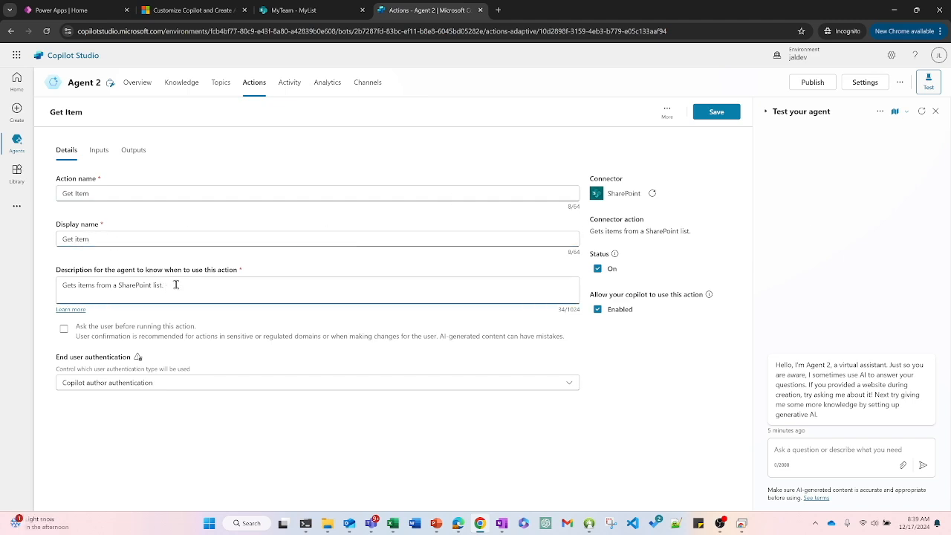
pyautogui.hotkey('ctrl', 'a')
pyautogui.press('BackSpace')
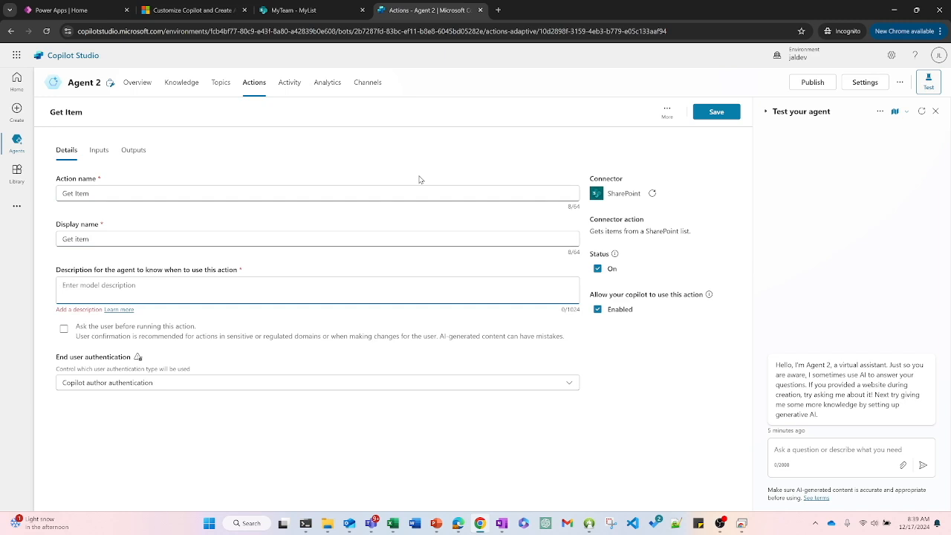
pyautogui.write('Y')
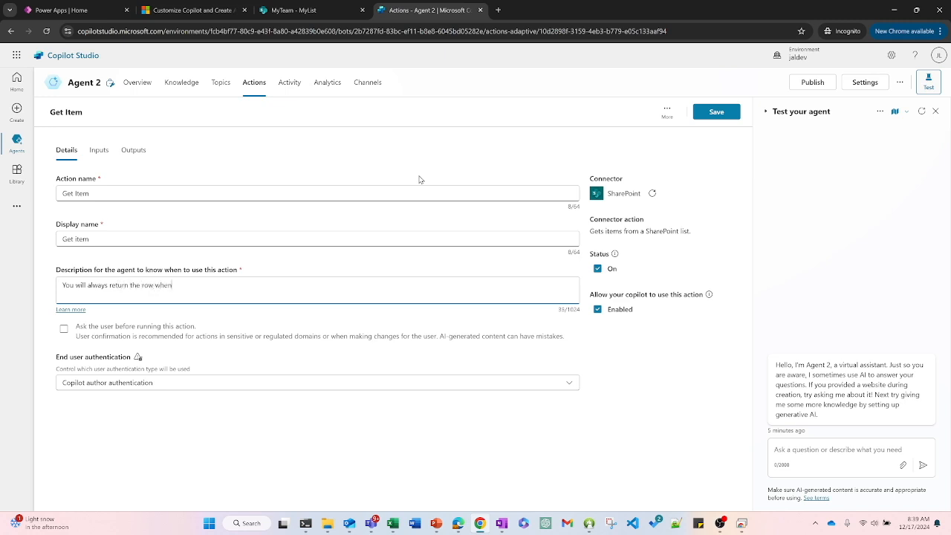
pyautogui.write('teh Title. Return the entire URL.')
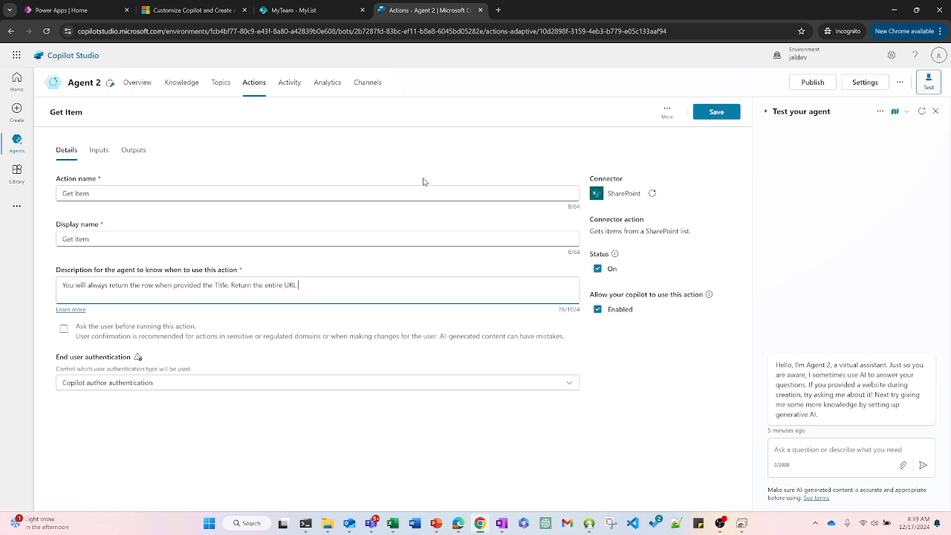
pyautogui.click(297, 10)
pyautogui.click(448, 7)
pyautogui.click(104, 154)
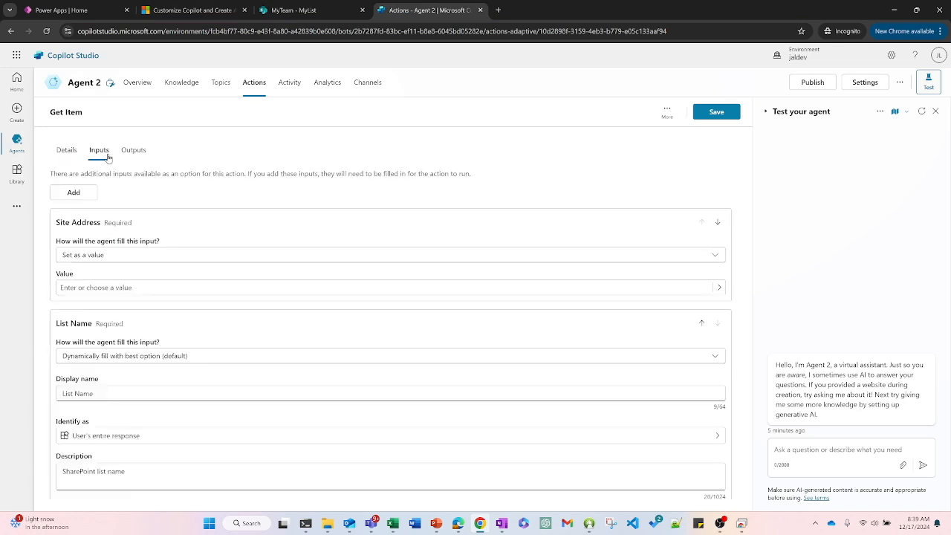
pyautogui.click(88, 256)
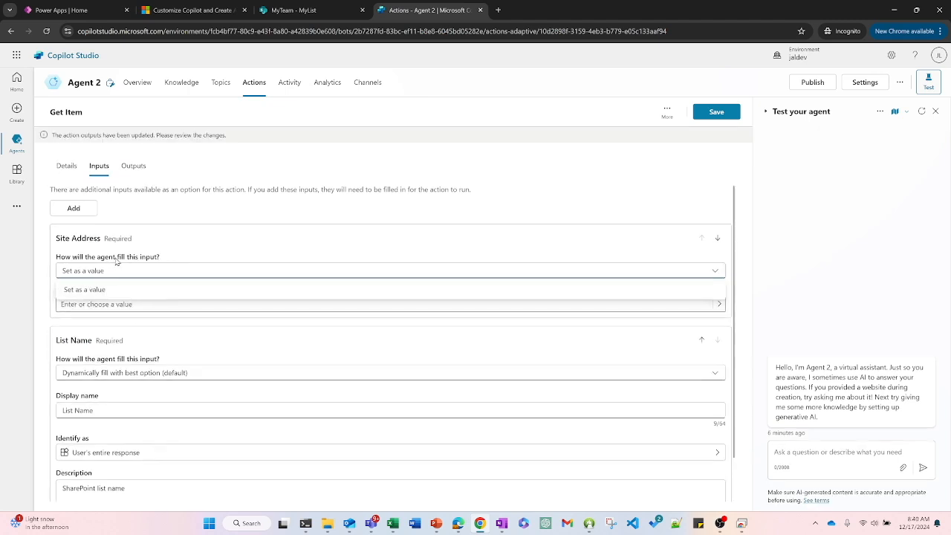
pyautogui.click(119, 290)
pyautogui.click(134, 305)
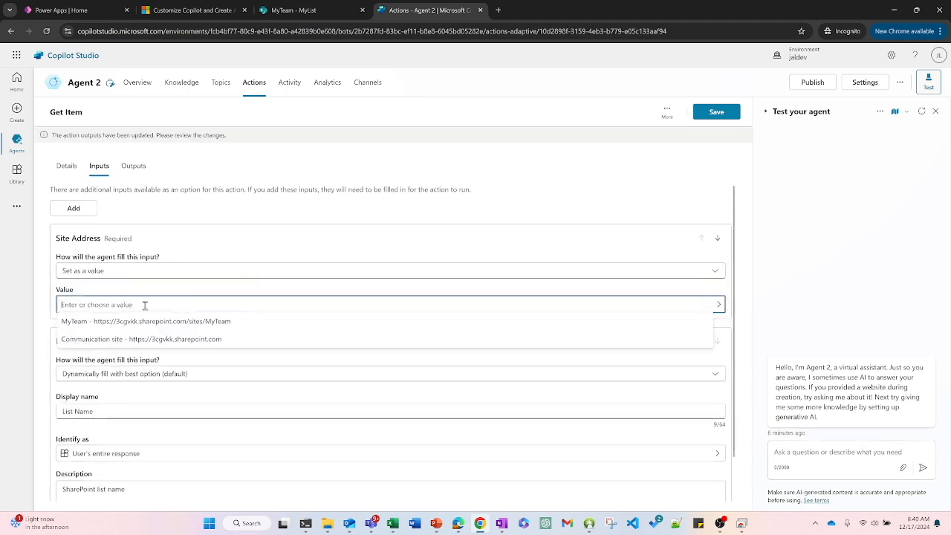
pyautogui.click(223, 322)
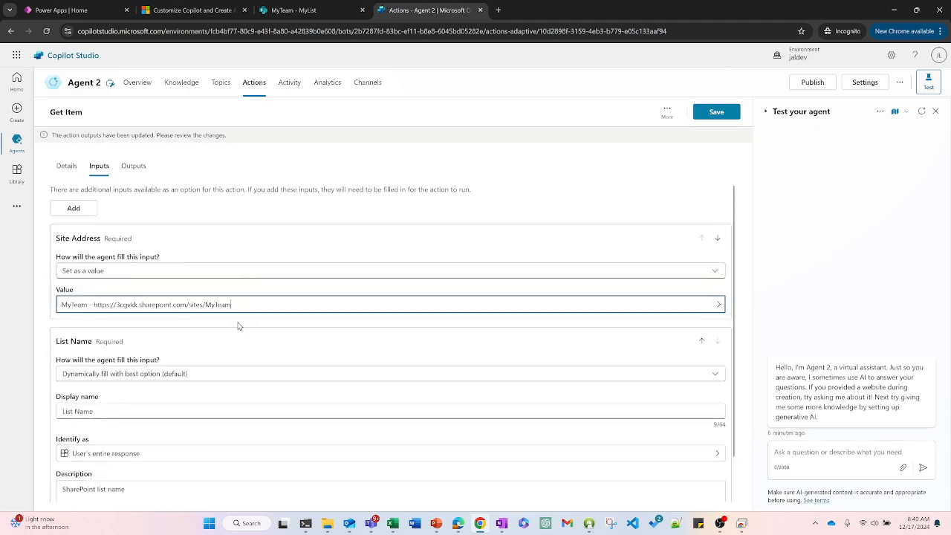
# Change the List Name input to be set as a value, choose MyList, and save the action.
pyautogui.scroll(-1, 223, 269)
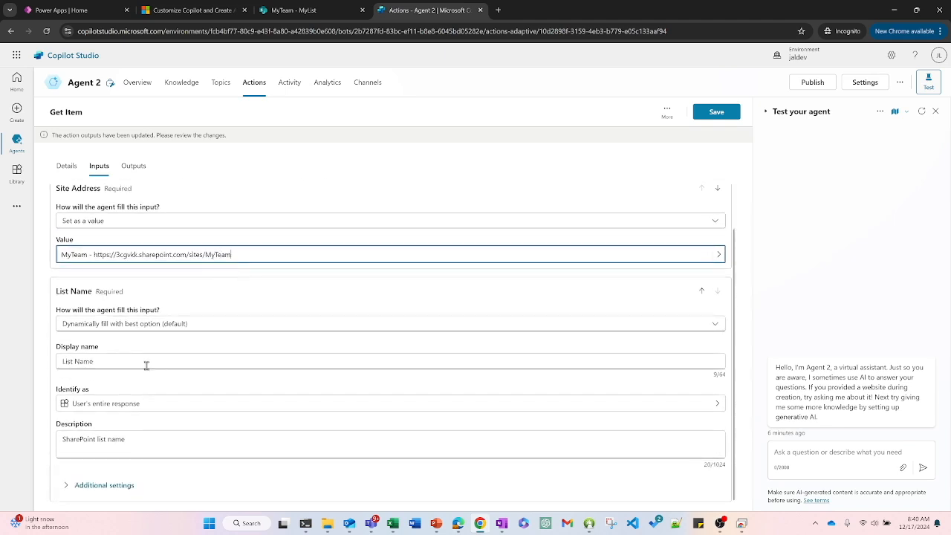
pyautogui.click(119, 411)
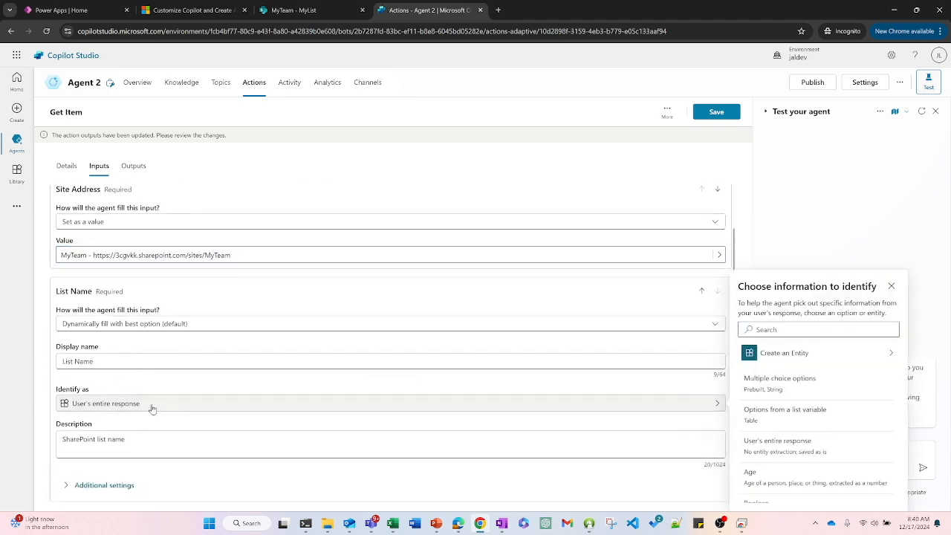
pyautogui.click(93, 355)
pyautogui.click(98, 324)
pyautogui.click(96, 361)
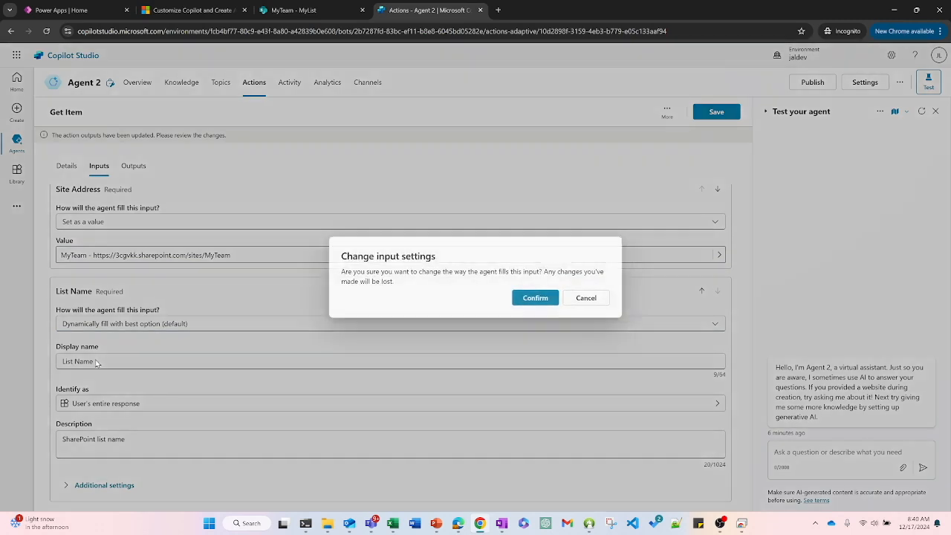
pyautogui.click(536, 298)
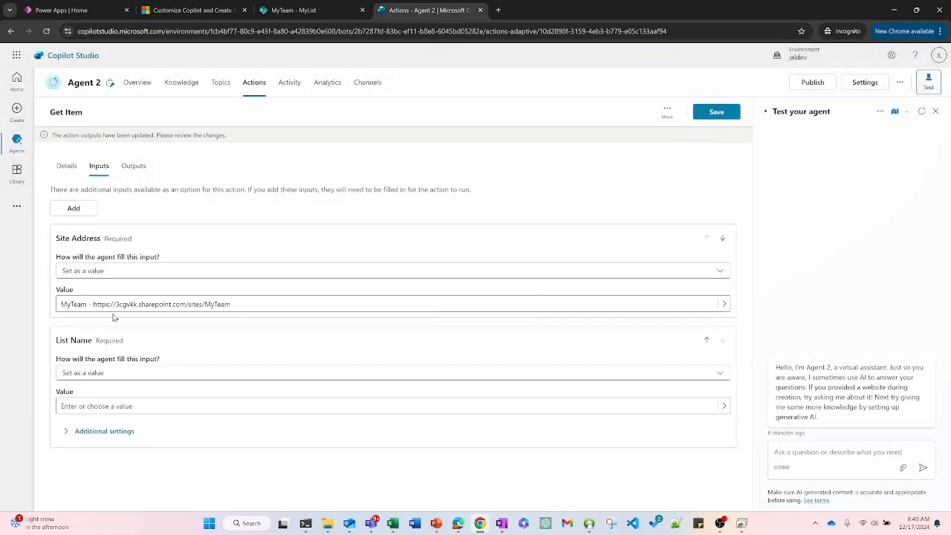
pyautogui.click(68, 405)
pyautogui.click(71, 424)
pyautogui.click(721, 114)
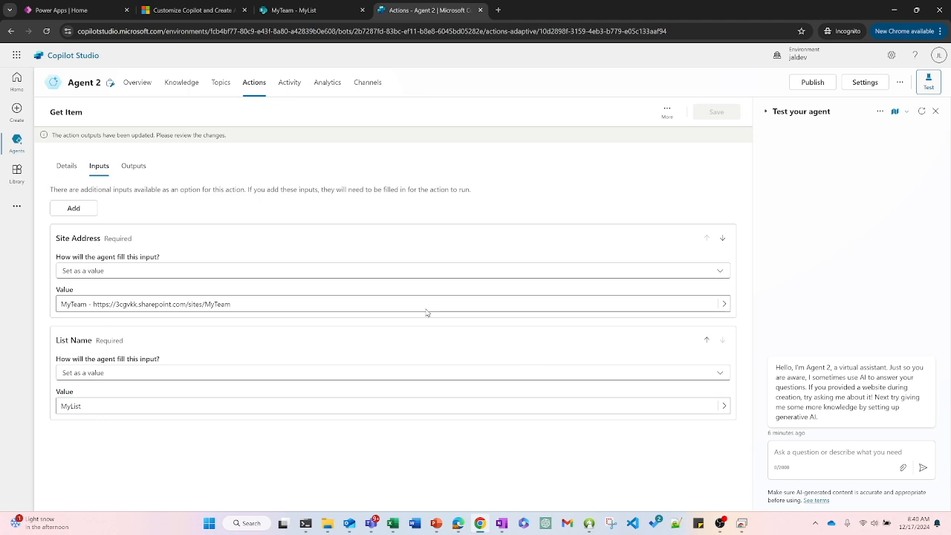
# Have the action send an AI dynamically generated message immediately after running, and save the action.
pyautogui.click(134, 167)
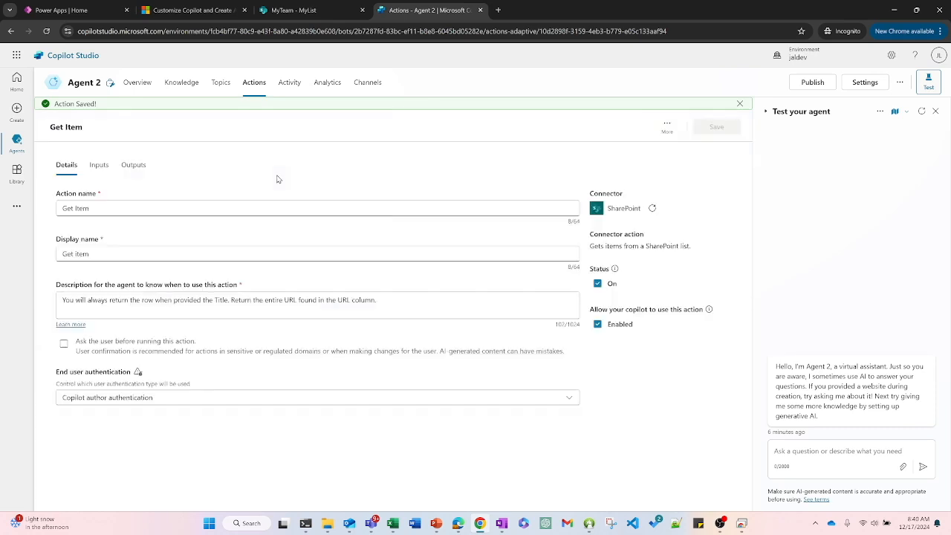
pyautogui.click(152, 165)
pyautogui.scroll(-1, 223, 236)
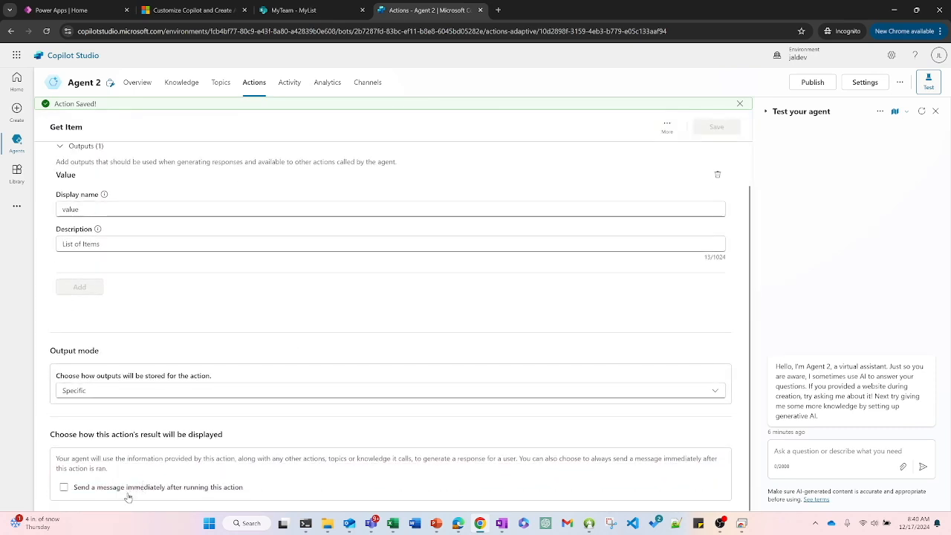
pyautogui.click(197, 489)
pyautogui.scroll(-1, 215, 281)
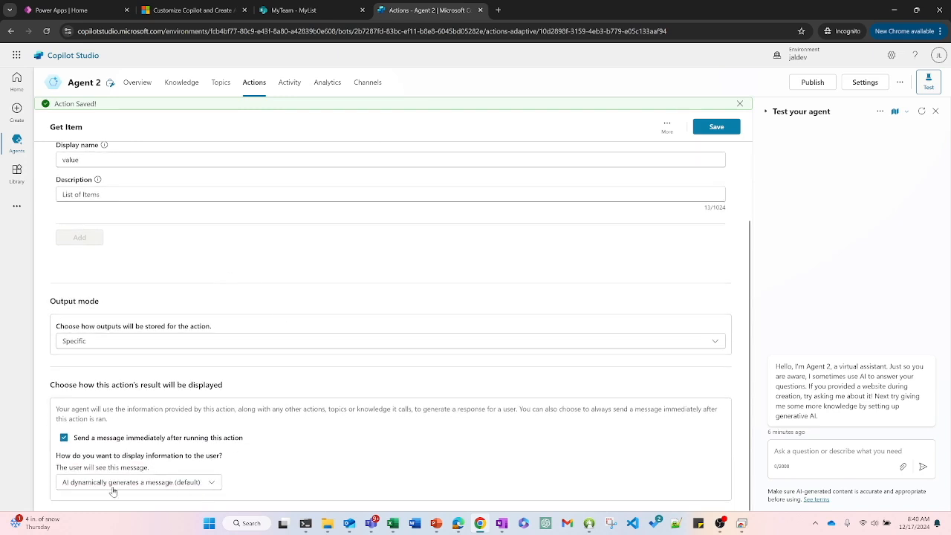
pyautogui.click(188, 483)
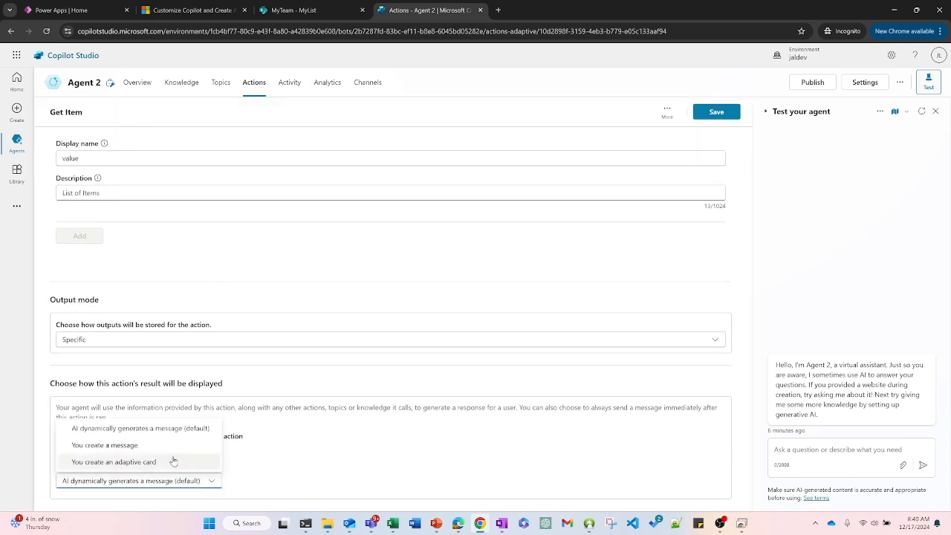
pyautogui.click(134, 429)
pyautogui.scroll(2, 88, 229)
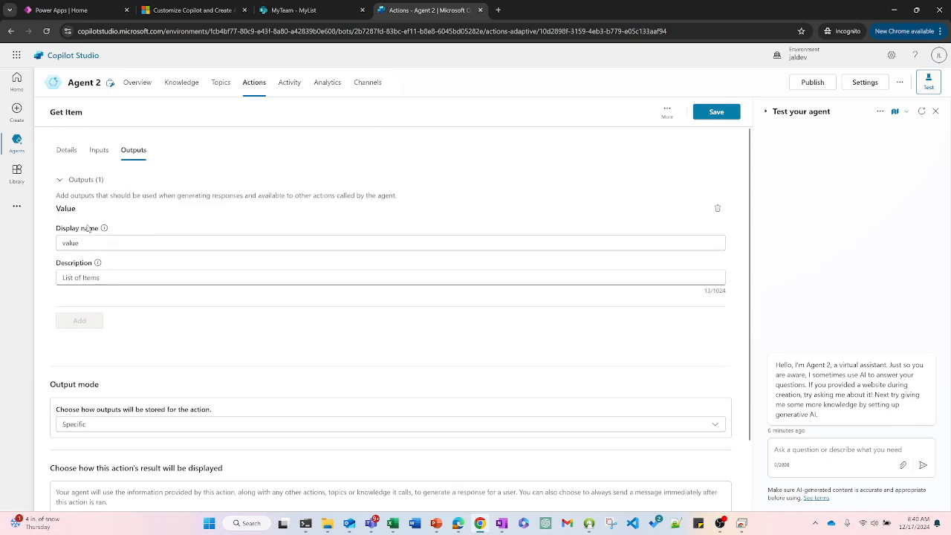
pyautogui.click(710, 113)
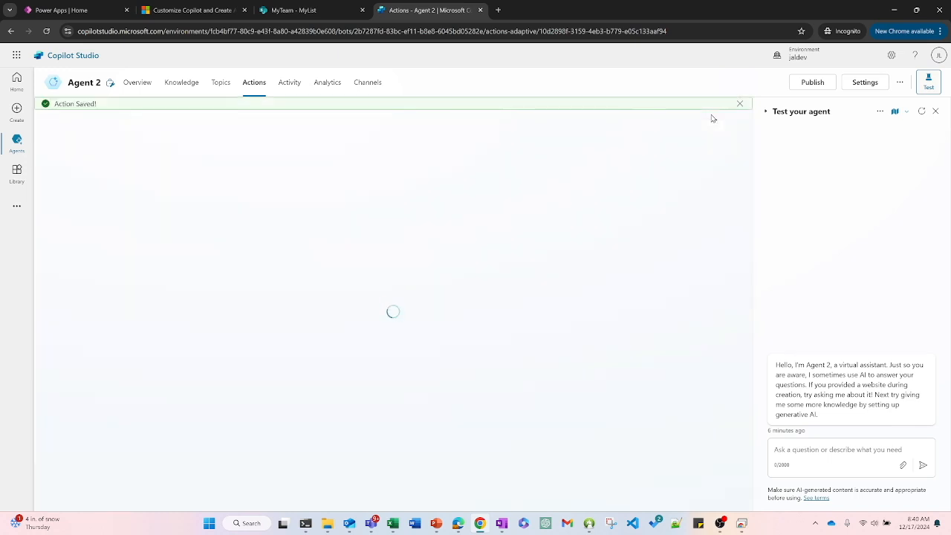
# Return to the agent's overview and start a "When a new email arrives (V3)" trigger, accepting its name and connections.
pyautogui.click(134, 84)
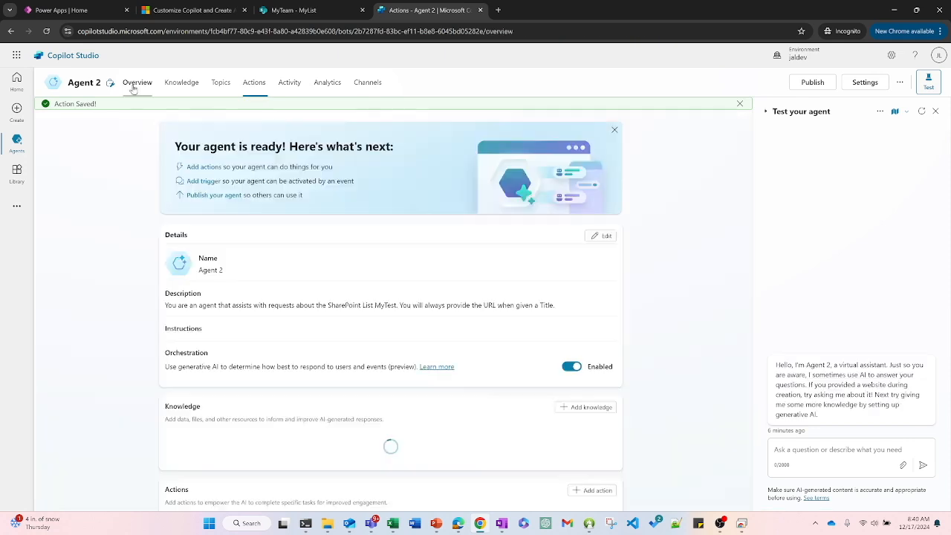
pyautogui.scroll(-3, 301, 198)
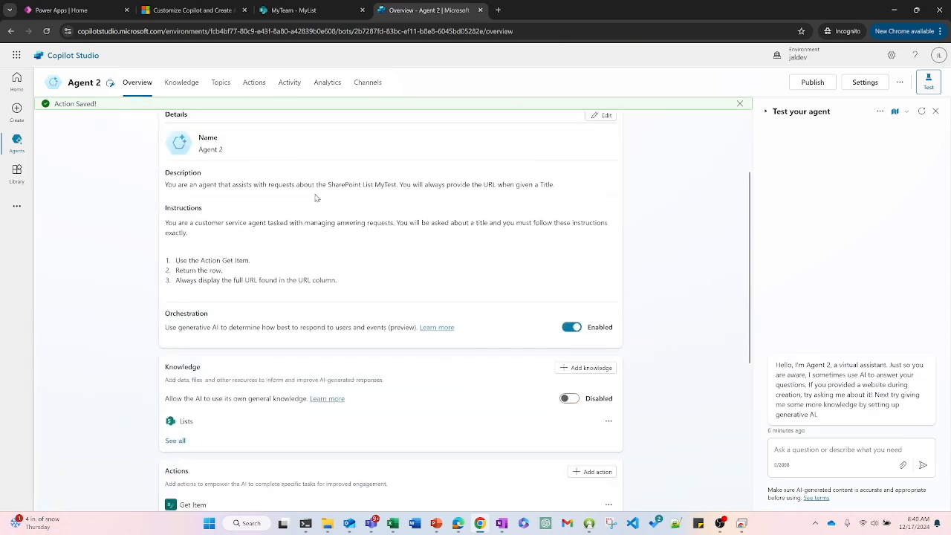
pyautogui.scroll(2, 297, 193)
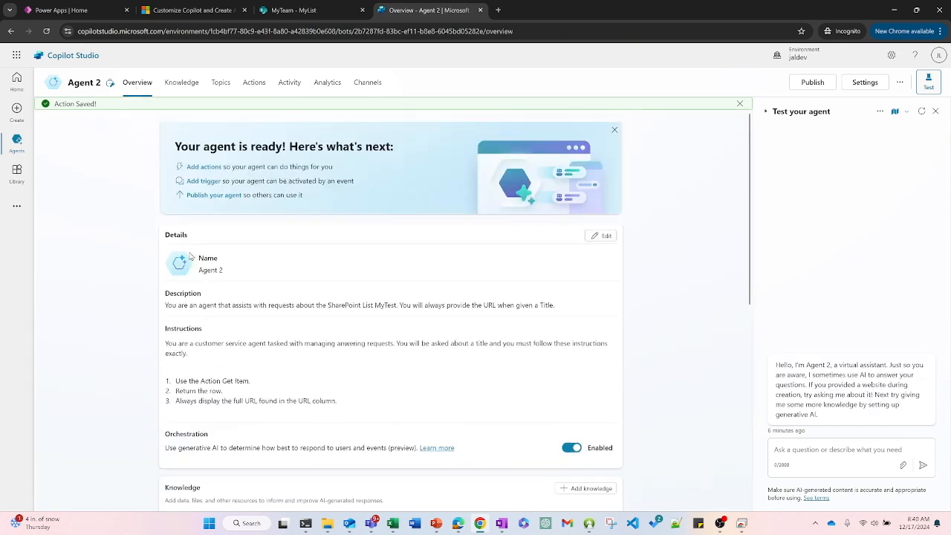
pyautogui.scroll(-1, 275, 280)
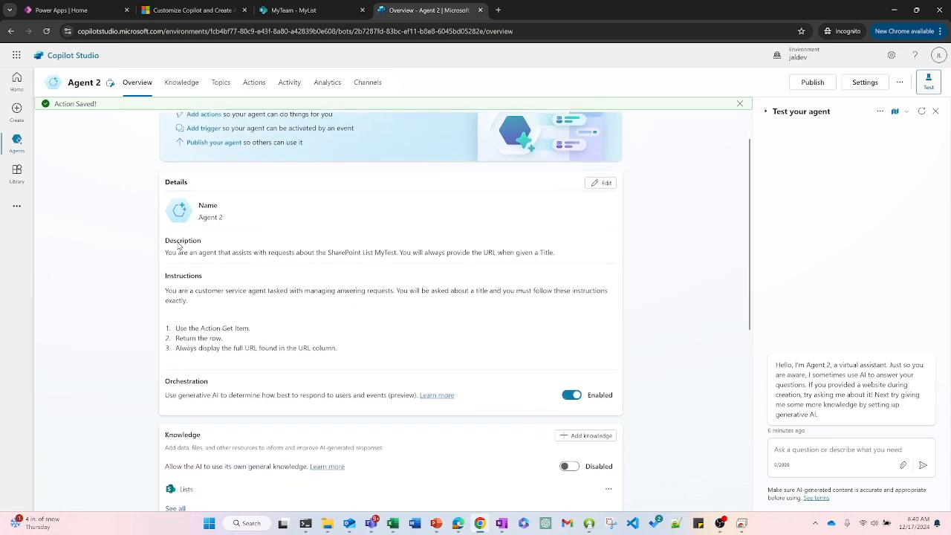
pyautogui.scroll(-3, 193, 301)
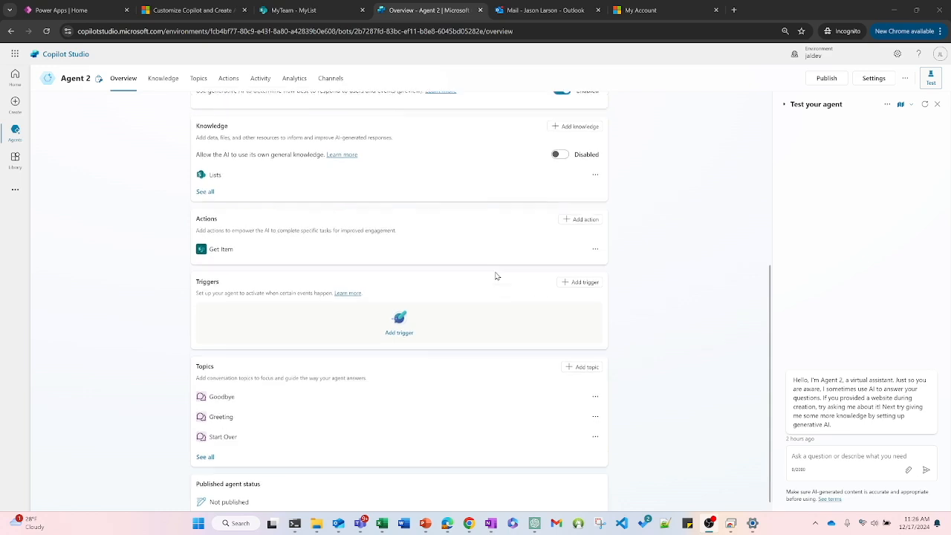
pyautogui.click(578, 270)
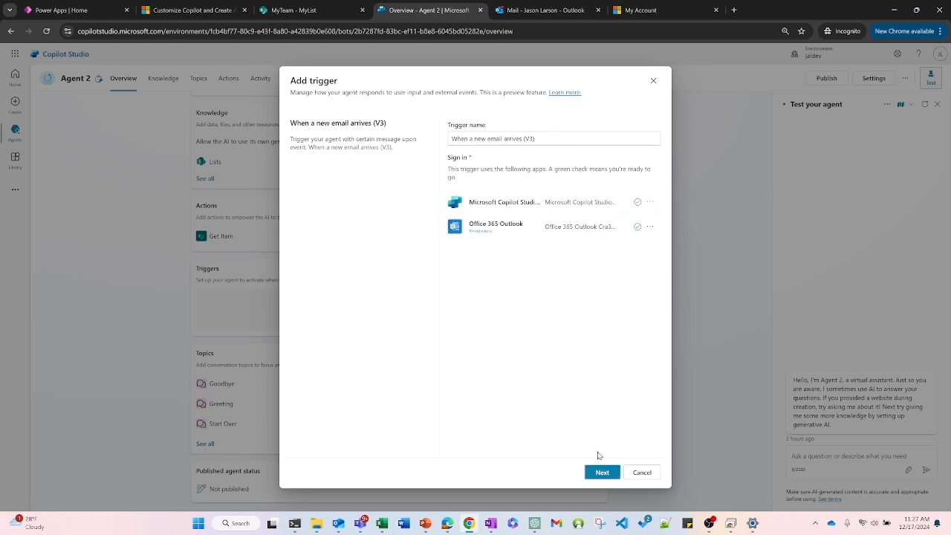
pyautogui.click(602, 473)
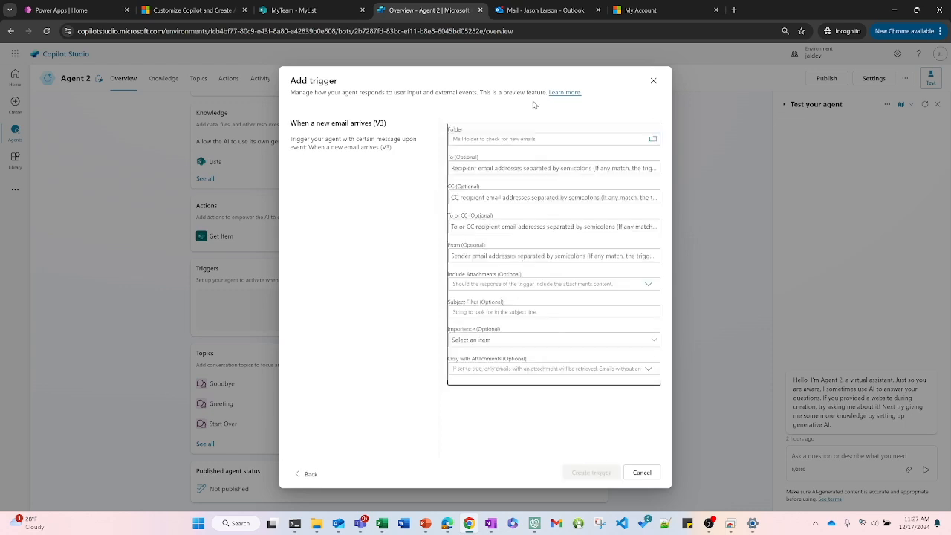
# Set the trigger's folder to Inbox and its subject filter to "url", and create the trigger.
pyautogui.click(653, 140)
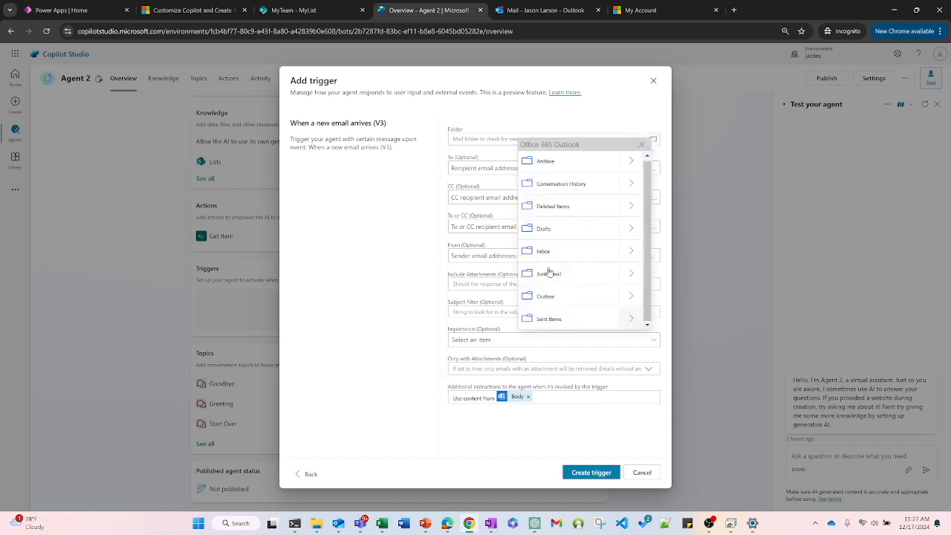
pyautogui.click(611, 253)
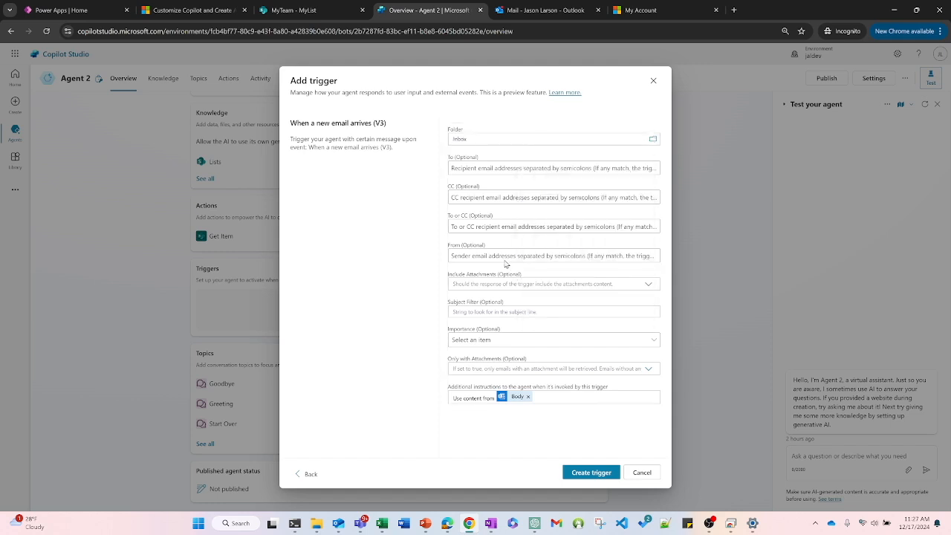
pyautogui.click(493, 313)
pyautogui.write('url')
pyautogui.click(607, 468)
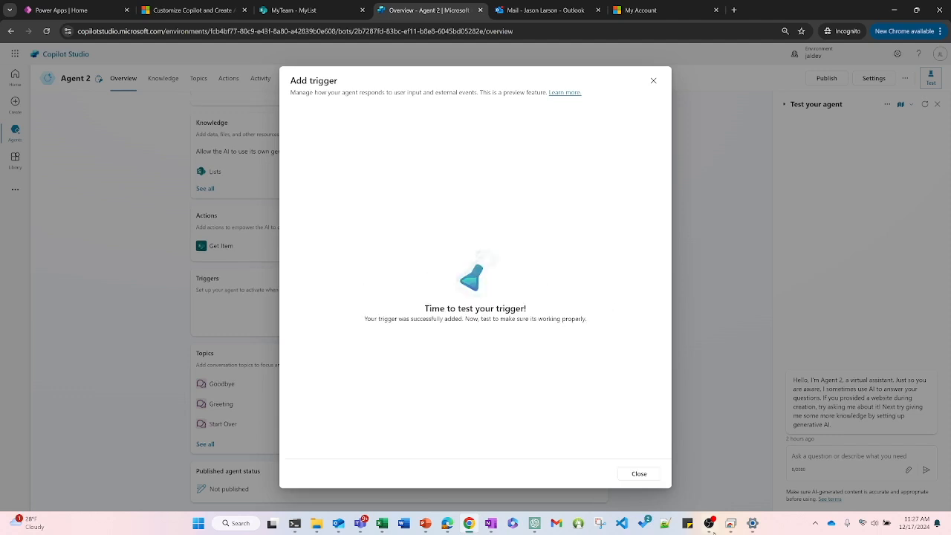
pyautogui.click(638, 473)
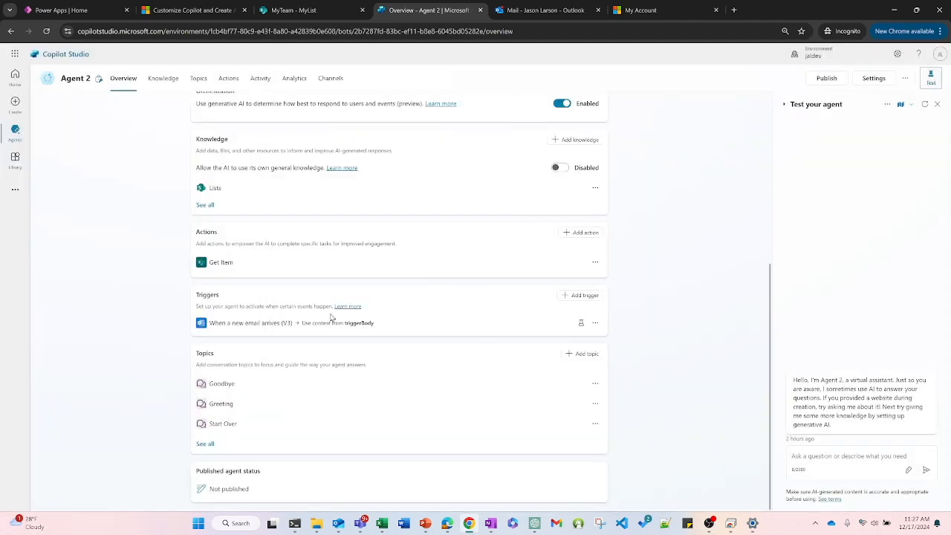
# Look at the new email trigger's test requirements, and select the signed-in account's e-mail address in the account details.
pyautogui.click(581, 324)
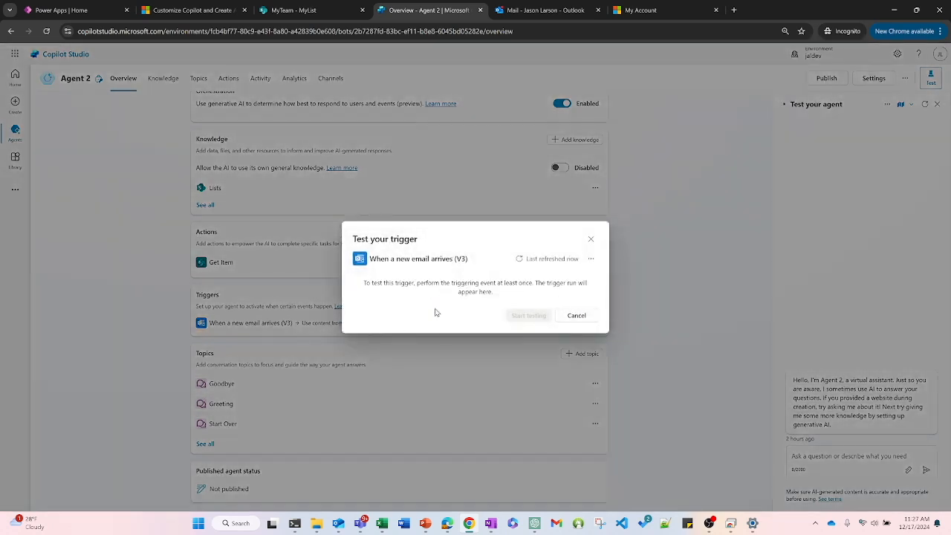
pyautogui.click(577, 316)
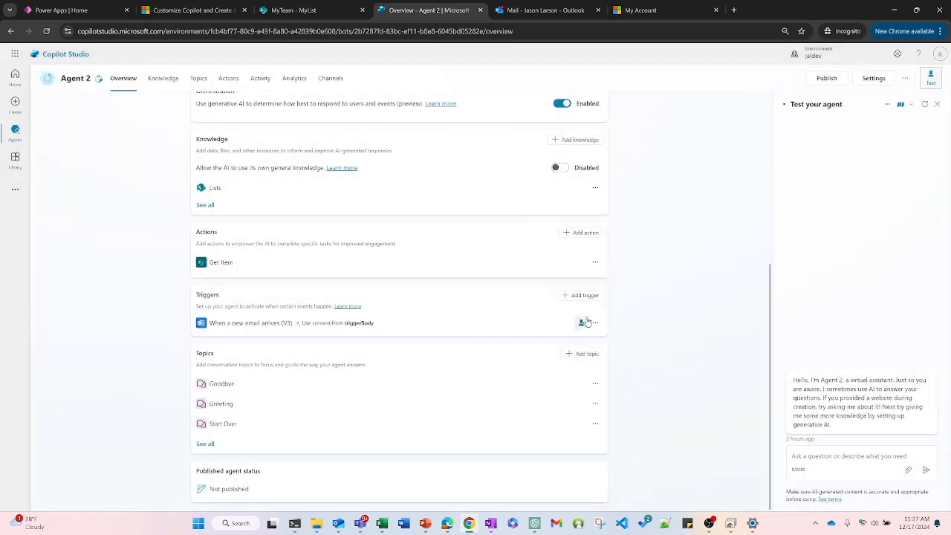
pyautogui.click(940, 53)
pyautogui.moveTo(906, 111); pyautogui.dragTo(886, 111)
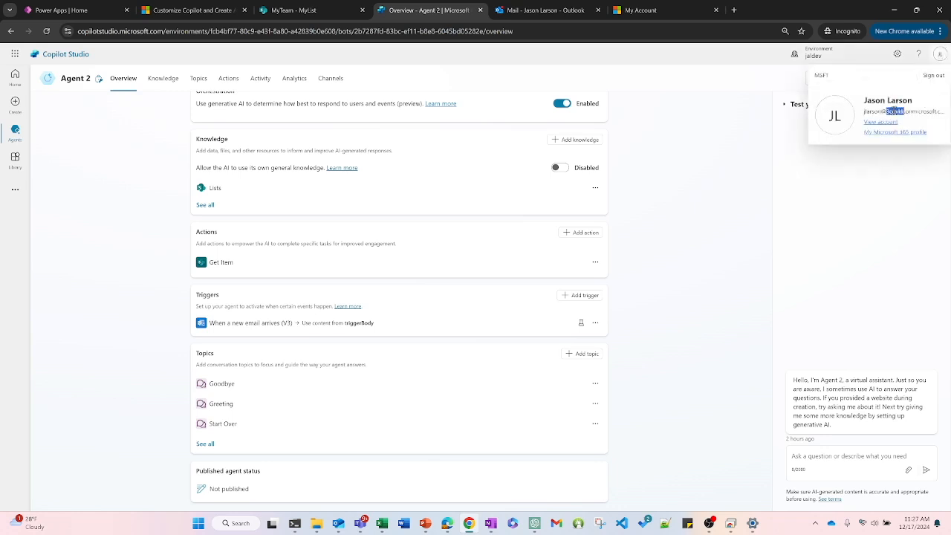
pyautogui.tripleClick(892, 111)
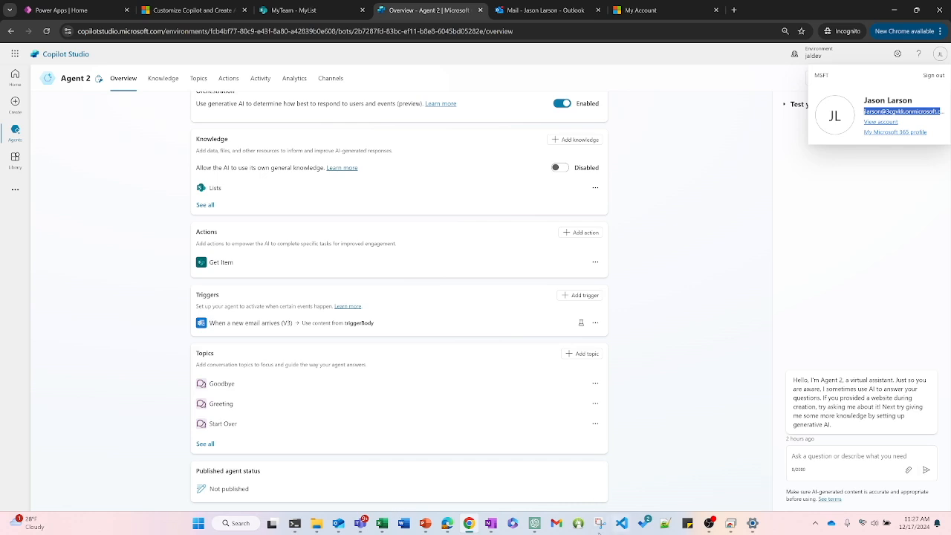
# Switch to Gmail and prepare a message to the account's e-mail address with subject "url" and body "Microsoft".
pyautogui.click(556, 525)
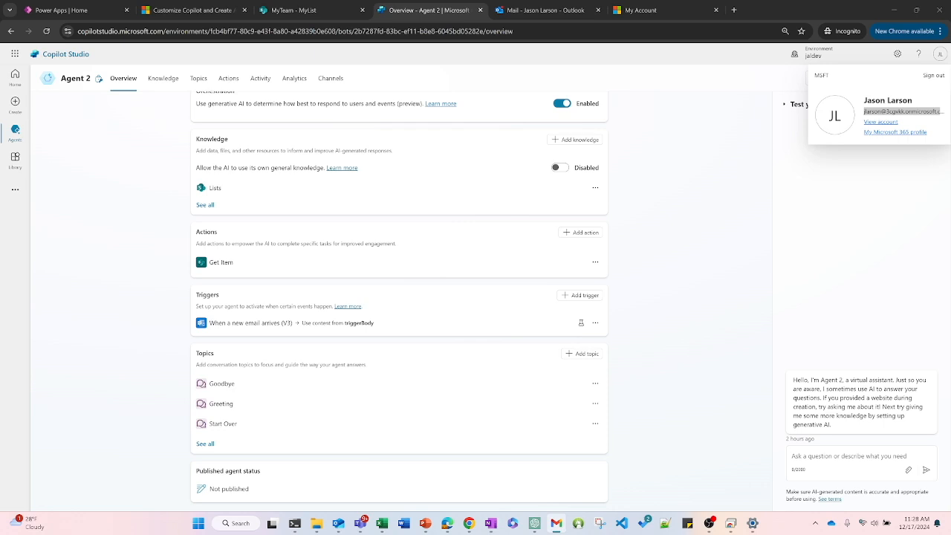
pyautogui.moveTo(950, 111); pyautogui.dragTo(385, 101)
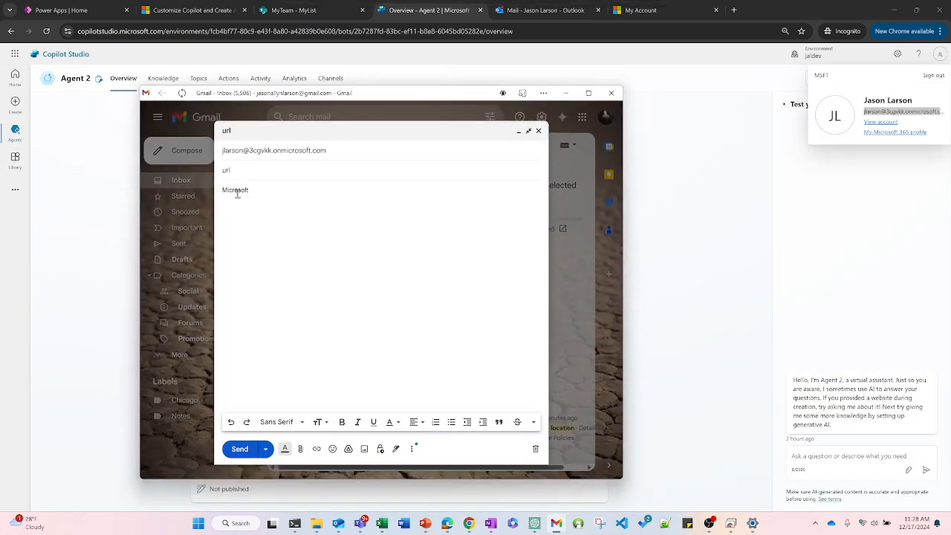
pyautogui.moveTo(357, 97); pyautogui.dragTo(950, 149)
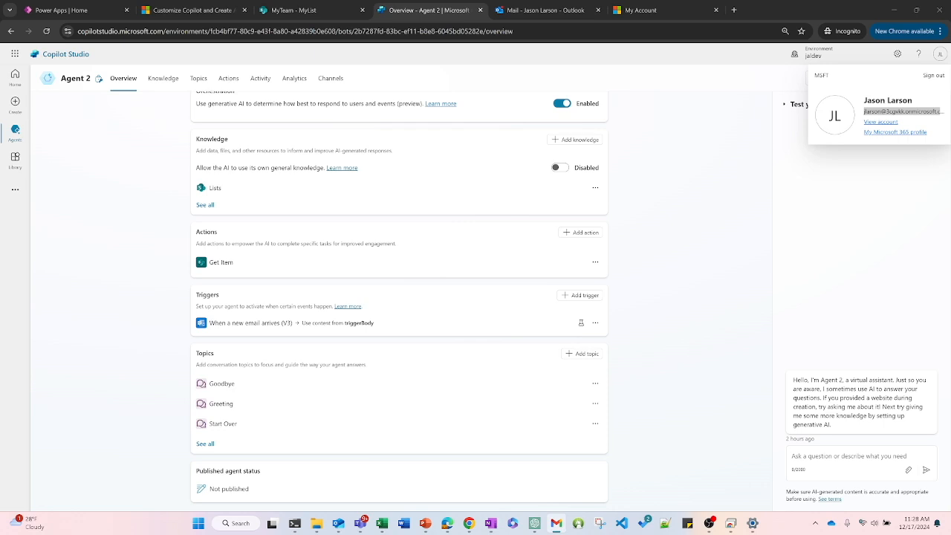
pyautogui.click(748, 195)
pyautogui.hotkey('alt', 'Tab')
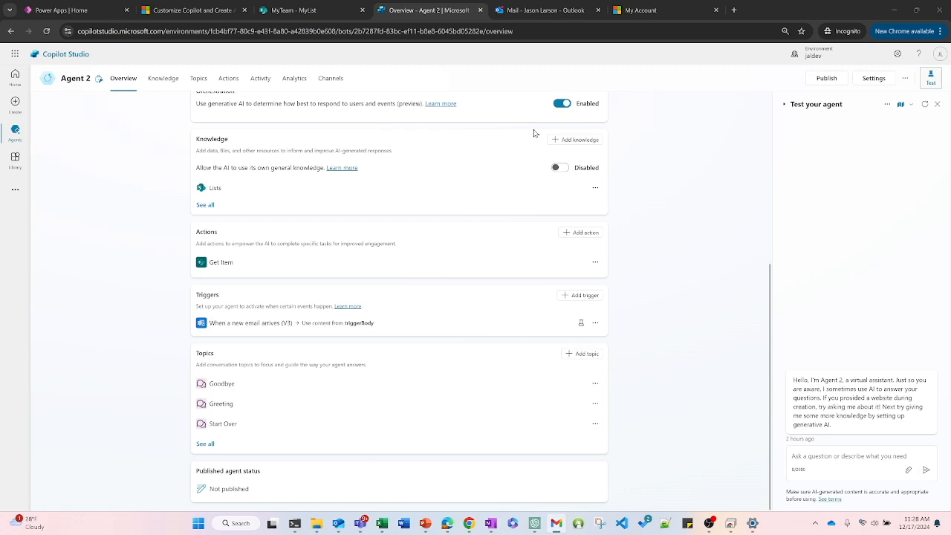
# Switch to Outlook, delete the old URL message from the inbox, and open the newly received "url" message.
pyautogui.click(546, 10)
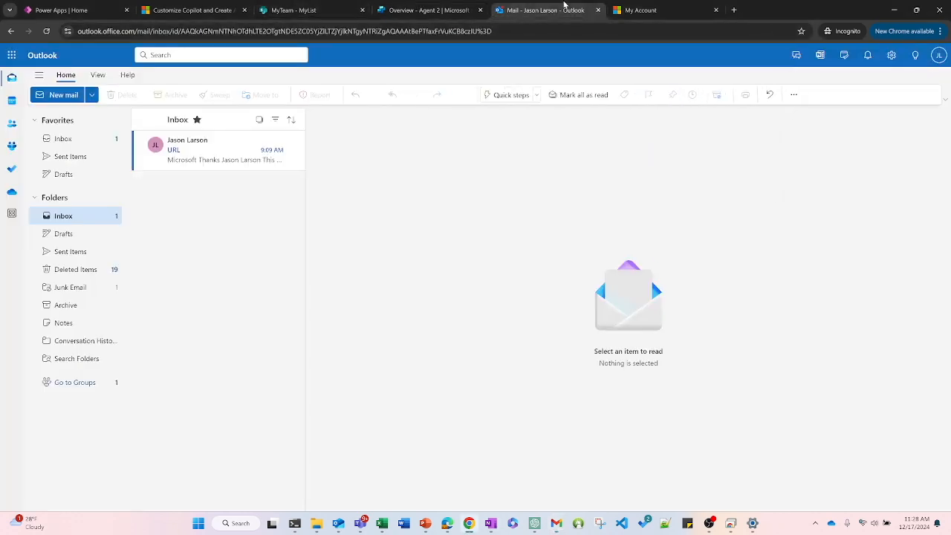
pyautogui.click(297, 150)
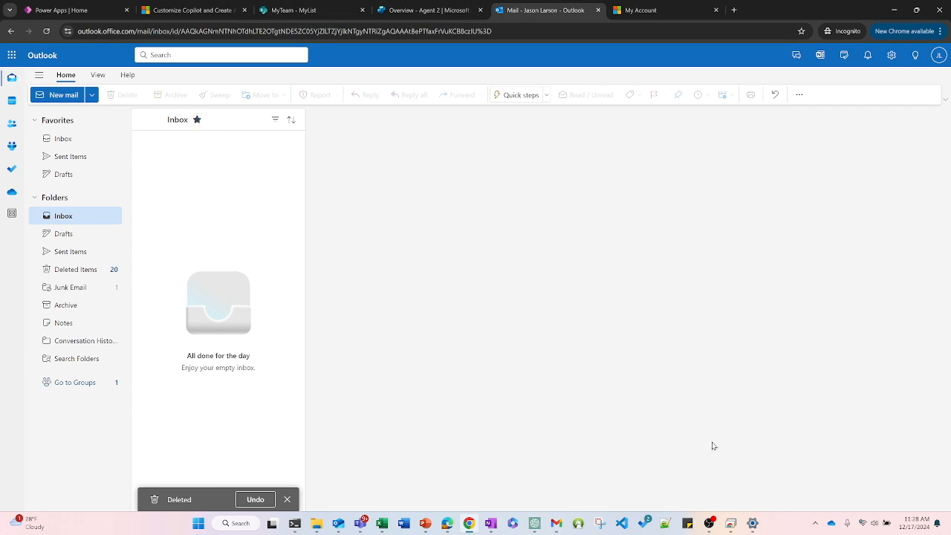
pyautogui.click(711, 524)
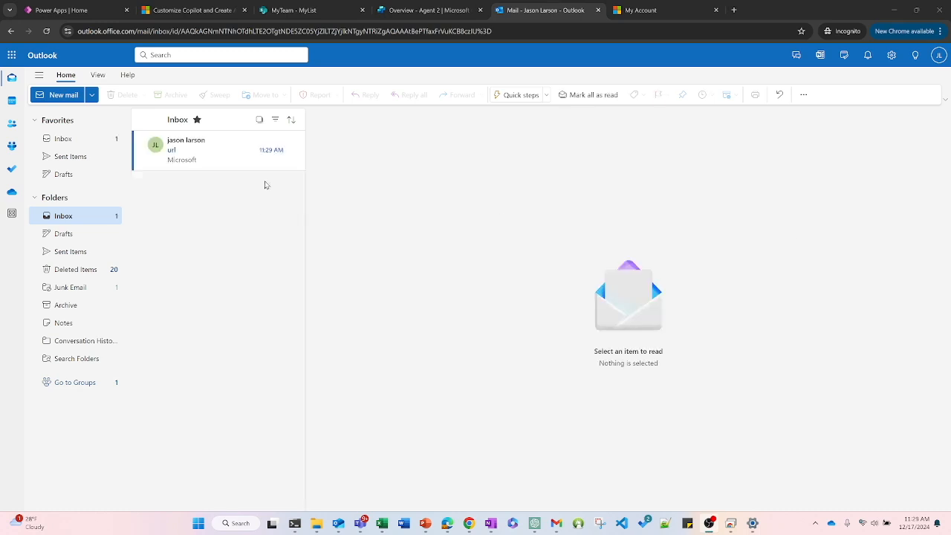
pyautogui.click(221, 160)
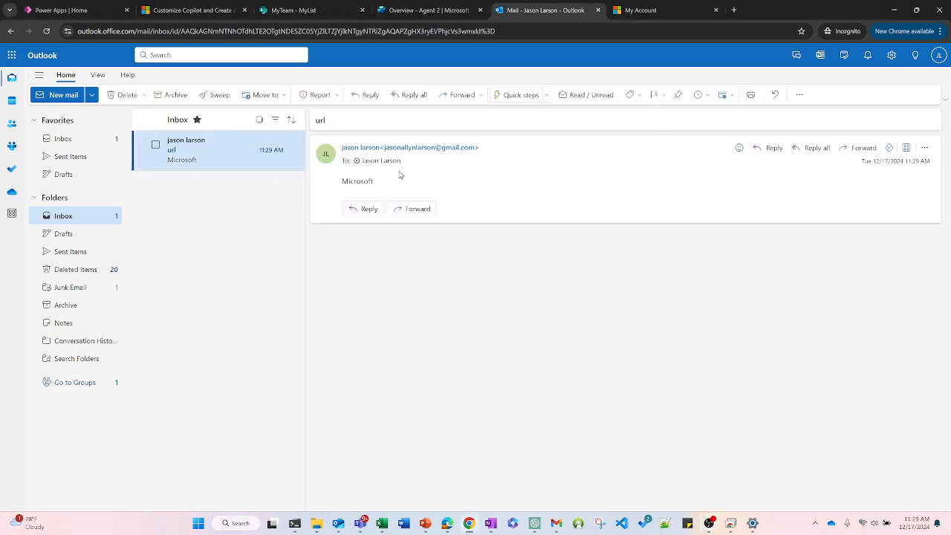
# Switch back to Copilot Studio and test the email trigger with the Dec 17, 11:29 AM instance.
pyautogui.click(421, 7)
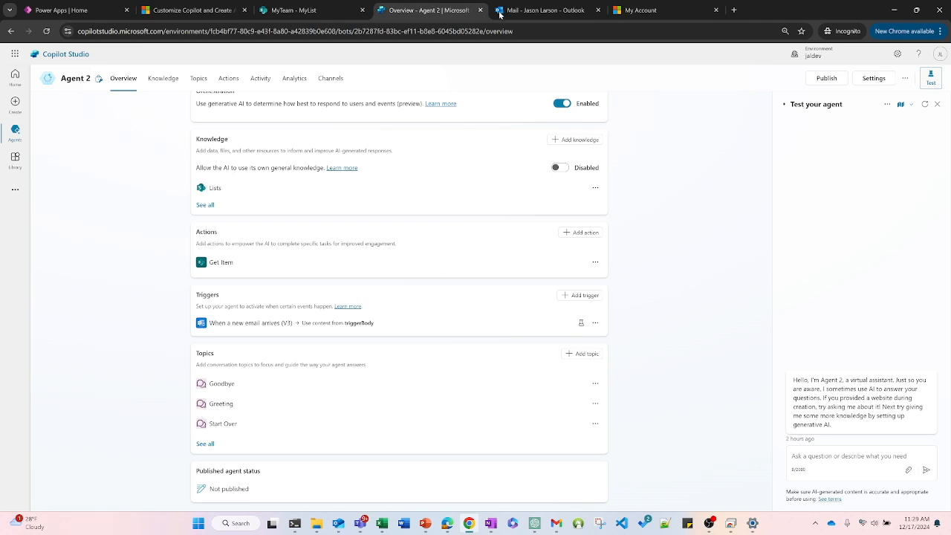
pyautogui.click(581, 324)
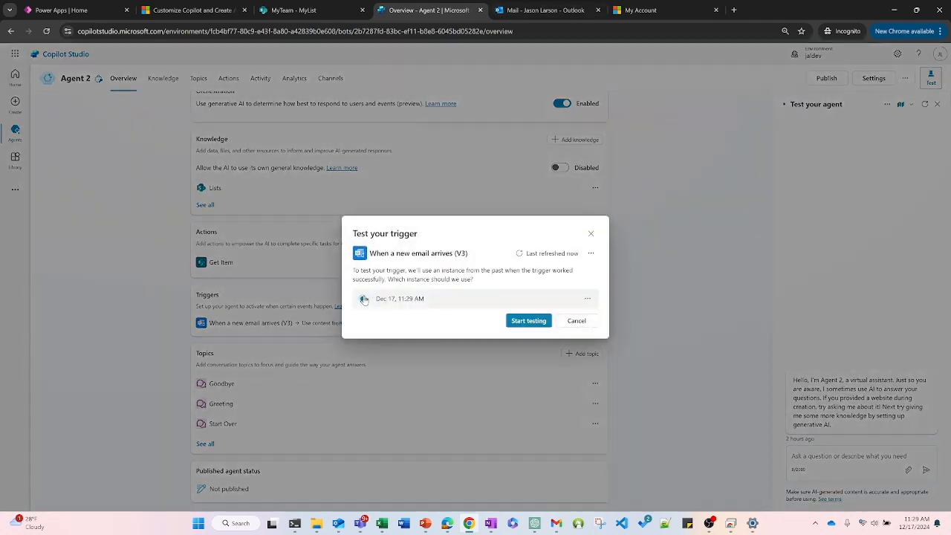
pyautogui.click(537, 321)
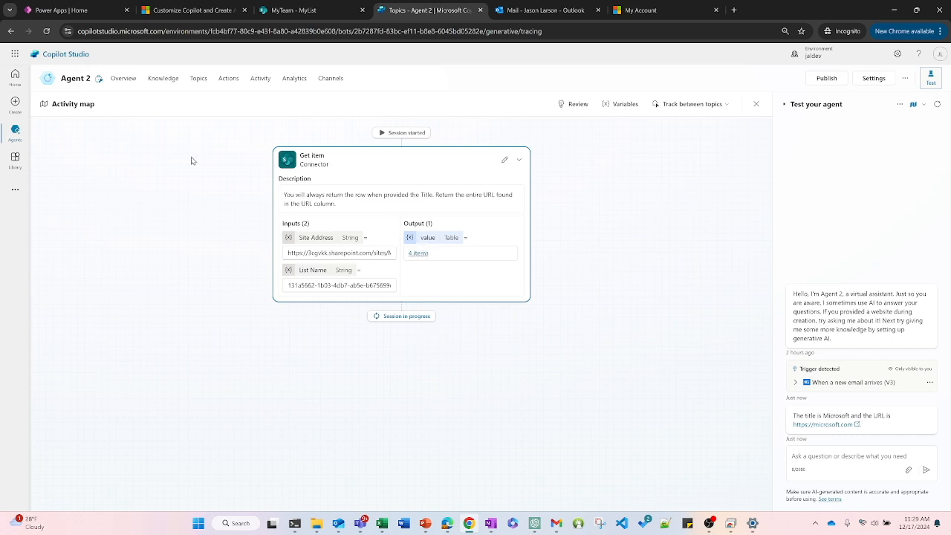
# Start adding another action from the agent's overview and search the connector actions for "send an email".
pyautogui.click(124, 78)
pyautogui.scroll(-3, 310, 240)
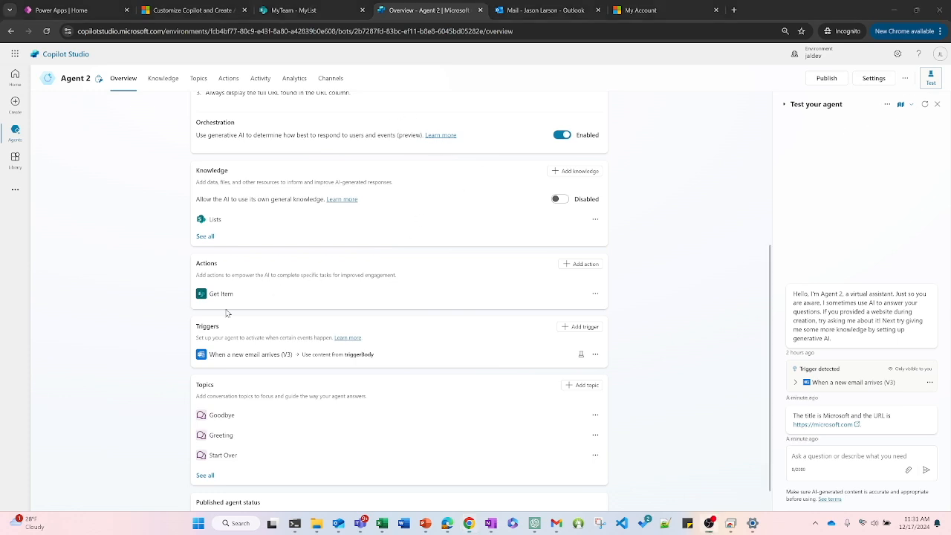
pyautogui.click(582, 264)
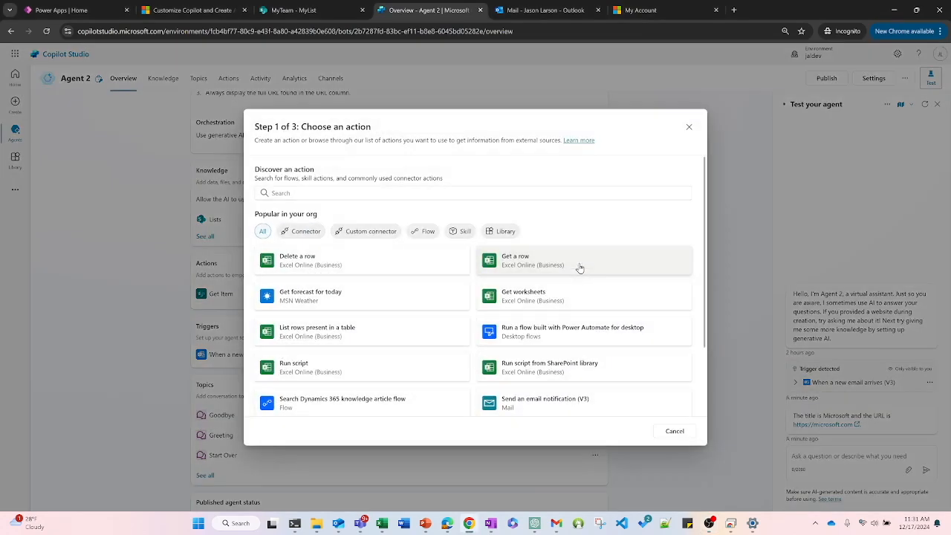
pyautogui.click(365, 194)
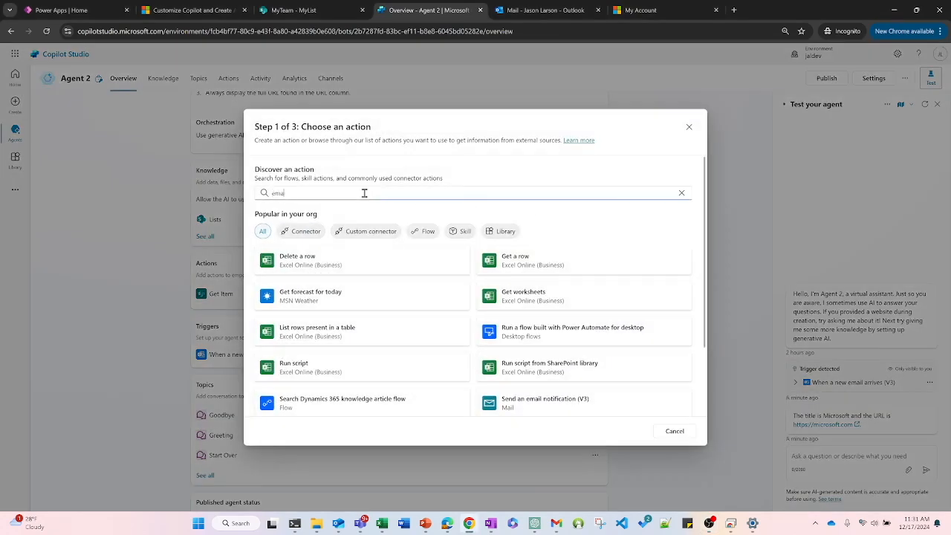
pyautogui.click(382, 231)
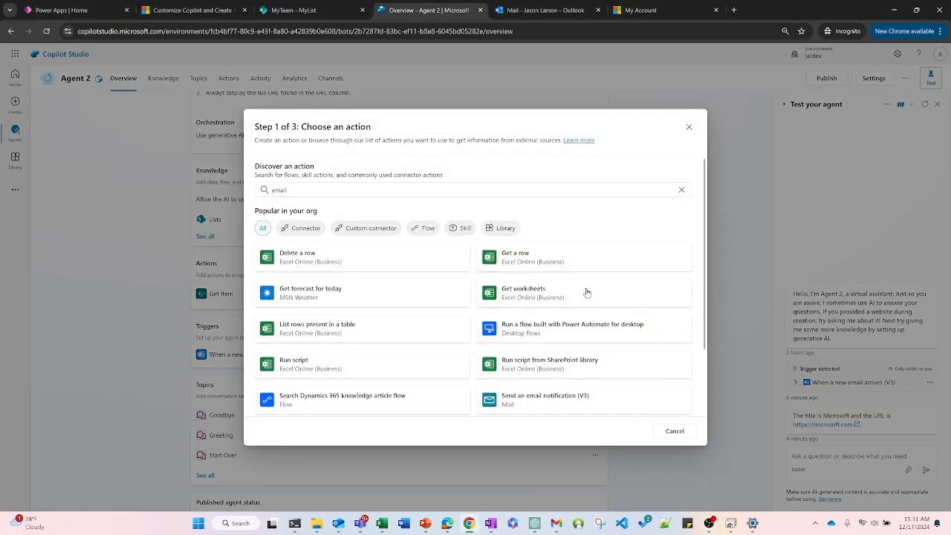
pyautogui.click(360, 193)
pyautogui.write('send an')
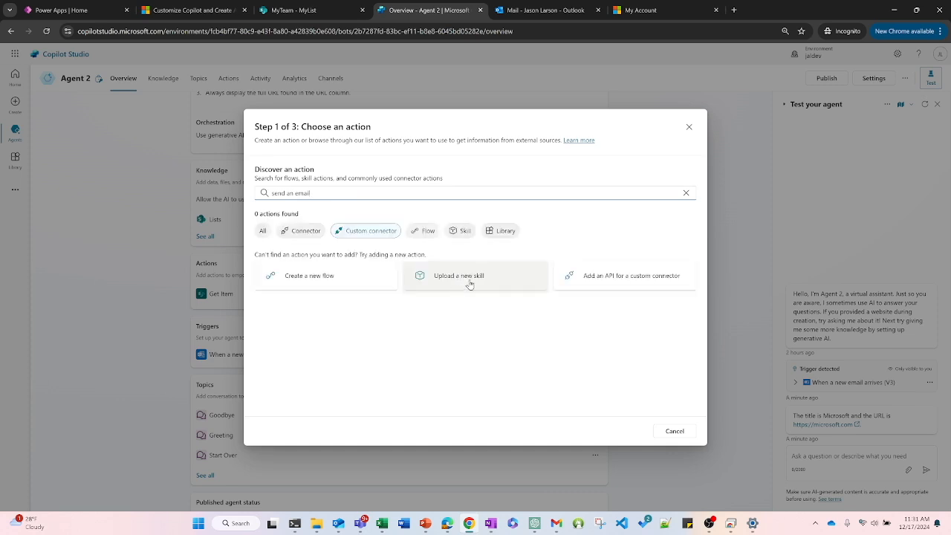
pyautogui.click(292, 233)
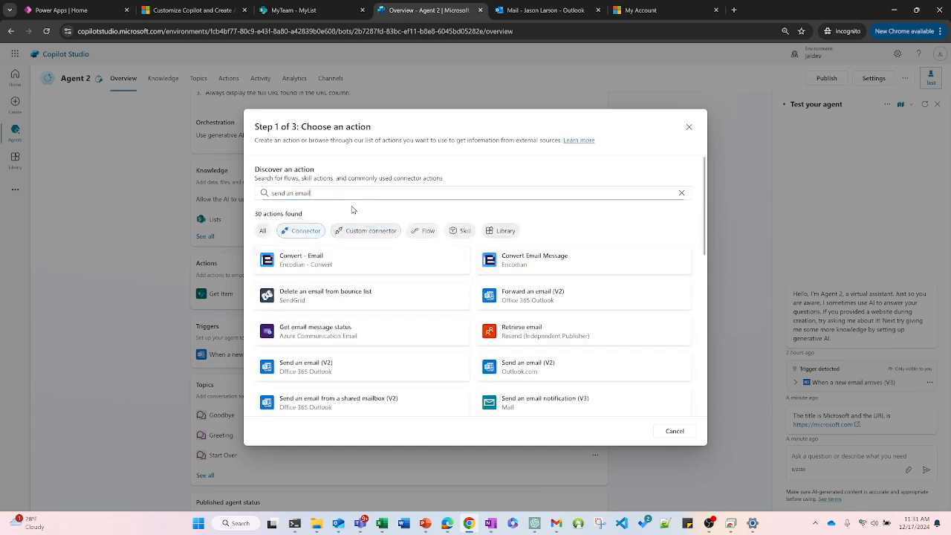
# Add the Office 365 Outlook Send an email (V2) action to the agent, accepting its default inputs and outputs.
pyautogui.click(350, 373)
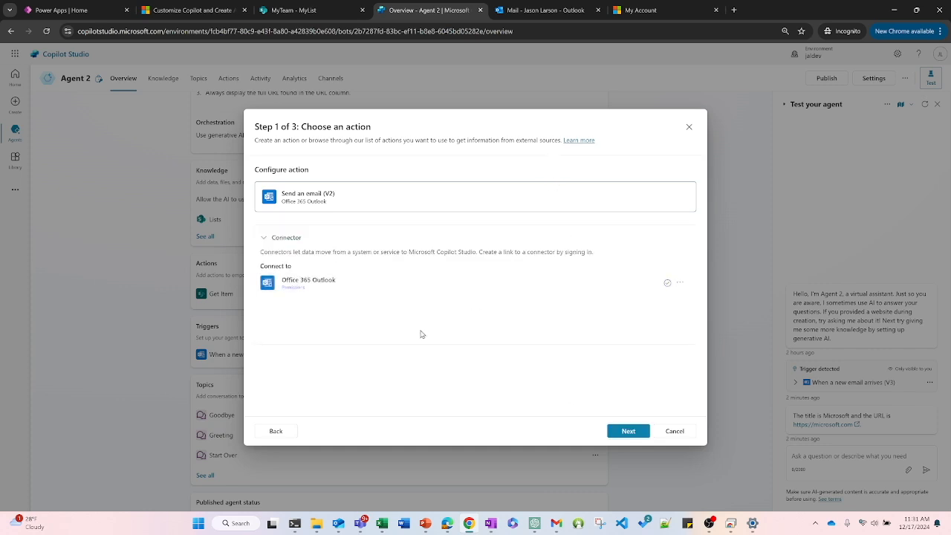
pyautogui.click(627, 431)
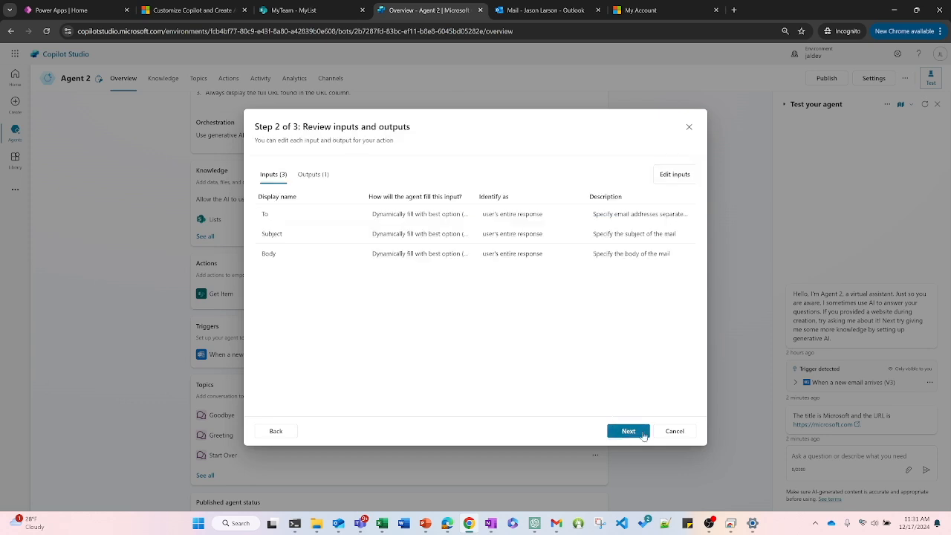
pyautogui.click(636, 433)
pyautogui.click(629, 432)
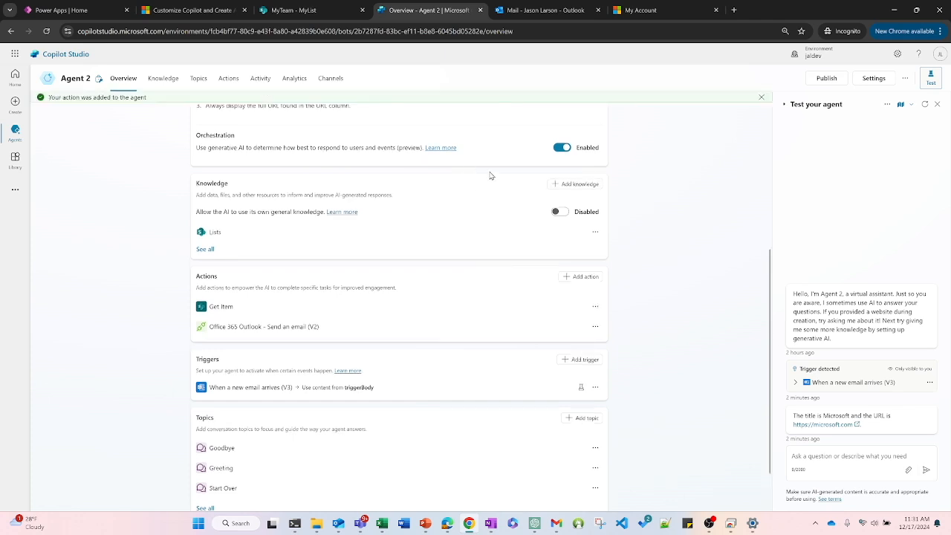
# Open the Office 365 Outlook - Send an email (V2) action and set both its action name and display name to "Send an email".
pyautogui.click(303, 331)
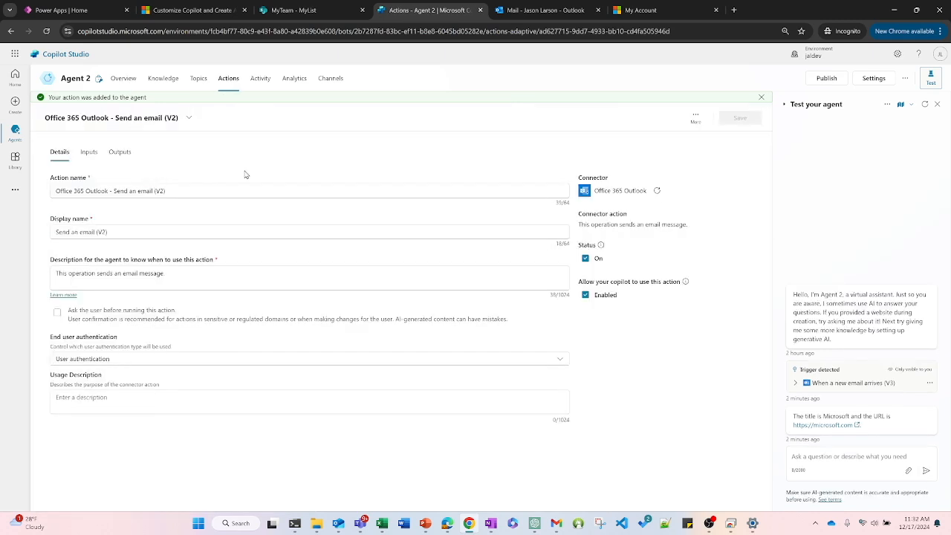
pyautogui.moveTo(201, 195); pyautogui.dragTo(49, 182)
pyautogui.moveTo(191, 179); pyautogui.dragTo(1, 163)
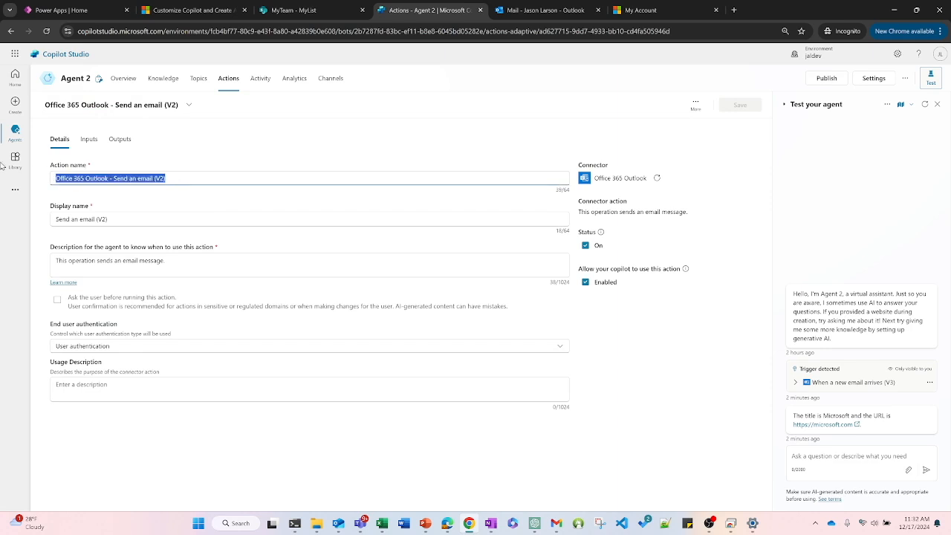
pyautogui.write('Send an')
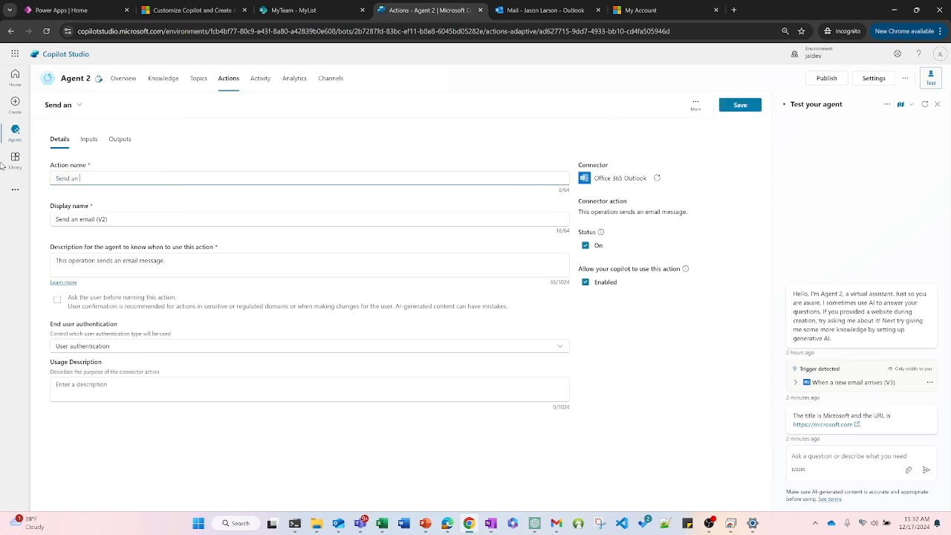
pyautogui.write(' email')
pyautogui.moveTo(110, 178); pyautogui.dragTo(2, 180)
pyautogui.hotkey('ctrl', 'c')
pyautogui.moveTo(182, 261); pyautogui.dragTo(70, 260)
pyautogui.moveTo(130, 219); pyautogui.dragTo(2, 214)
pyautogui.hotkey('ctrl', 'v')
# Set the action's description to "You will always use Send an email to email the URL" and its end user authentication to Copilot author authentication.
pyautogui.click(197, 261)
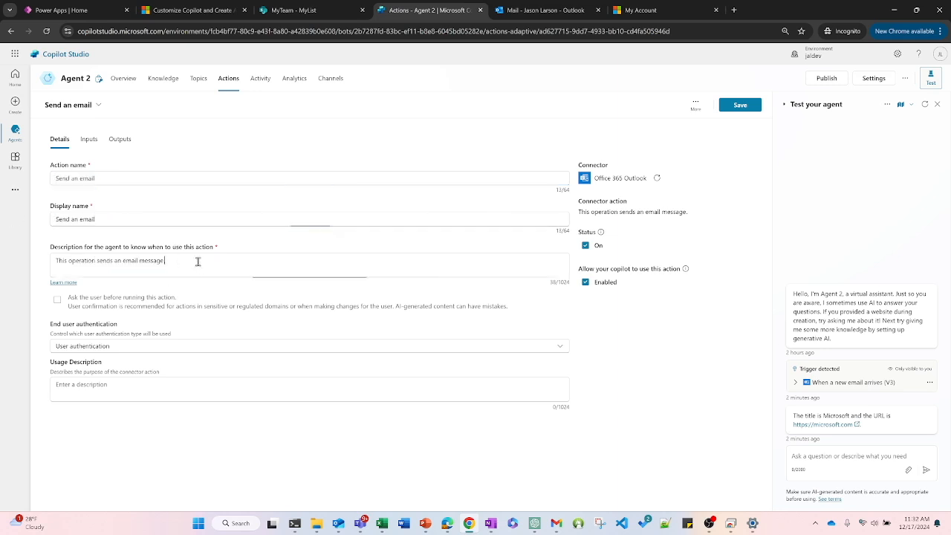
pyautogui.hotkey('ctrl', 'a')
pyautogui.write('Y')
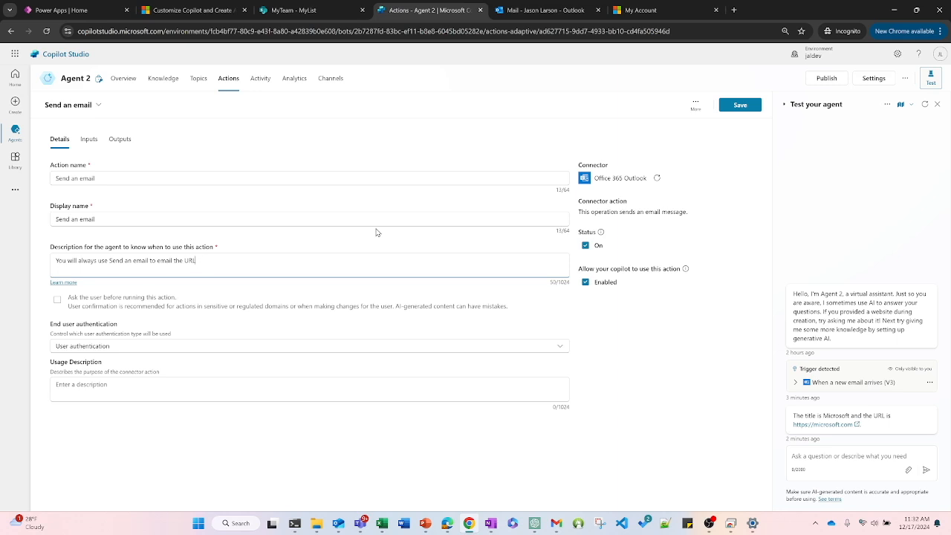
pyautogui.click(165, 348)
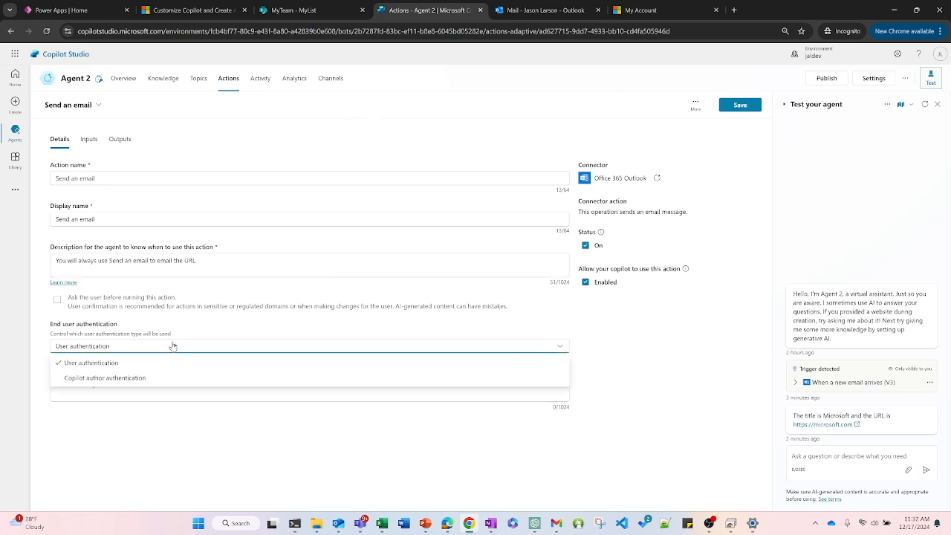
pyautogui.click(115, 379)
# Review the action's inputs, enable sending a message immediately after running the action in its outputs, and save it.
pyautogui.click(89, 139)
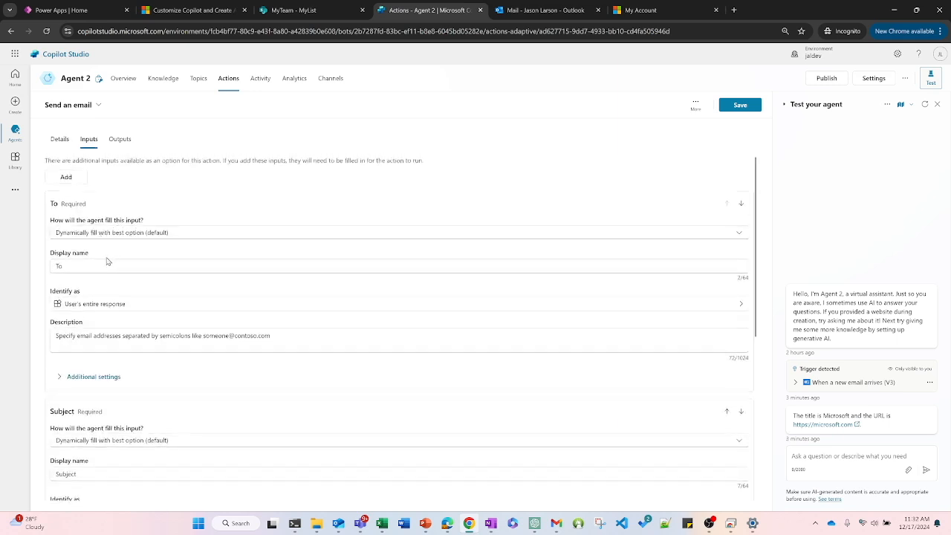
pyautogui.scroll(-1, 141, 306)
pyautogui.scroll(-1, 143, 301)
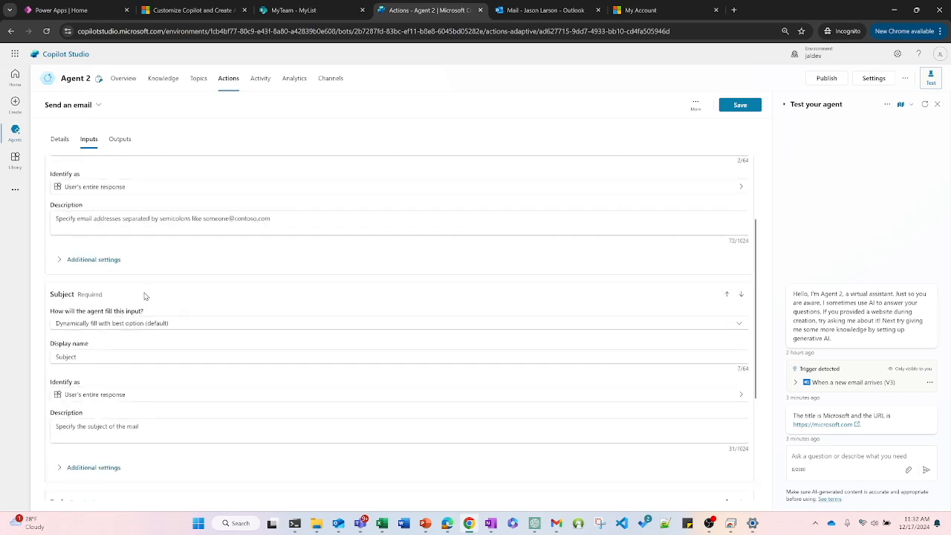
pyautogui.scroll(-2, 158, 279)
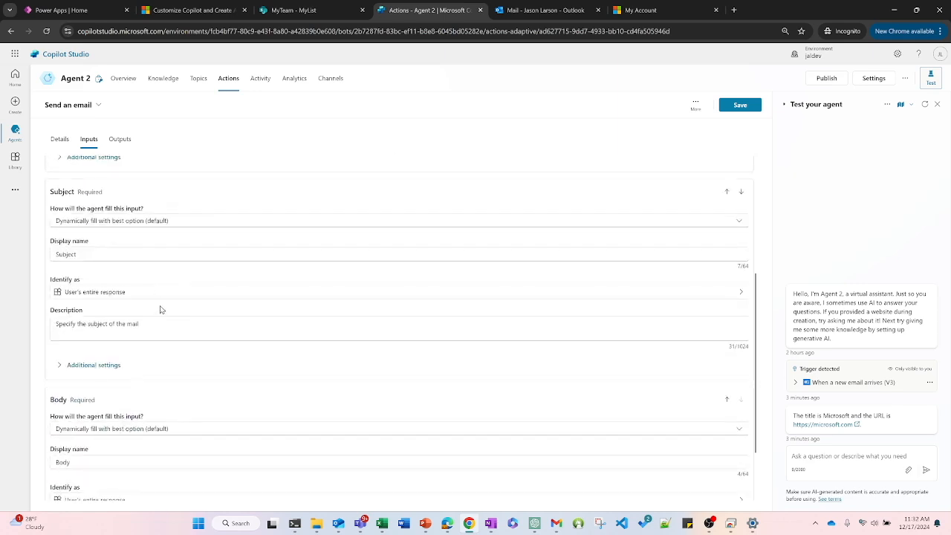
pyautogui.scroll(-1, 161, 312)
pyautogui.scroll(4, 201, 334)
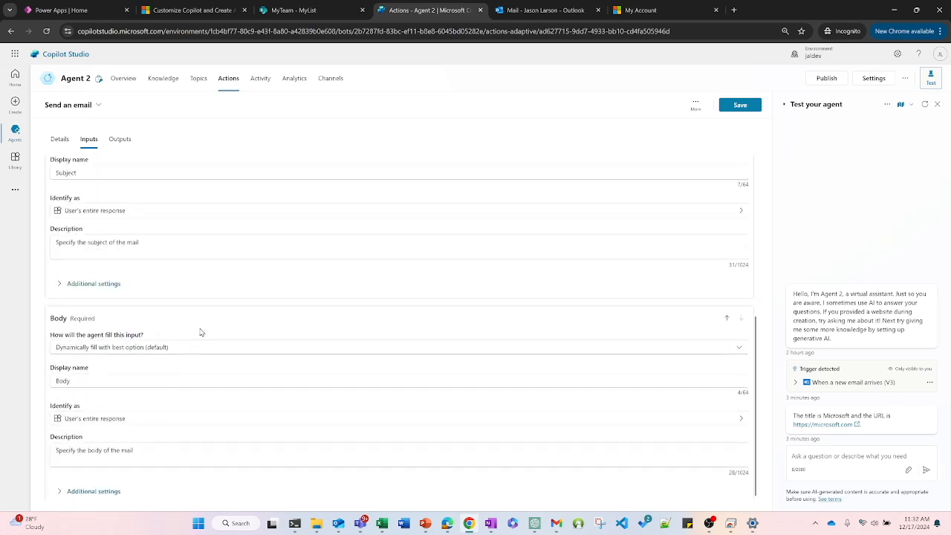
pyautogui.click(120, 143)
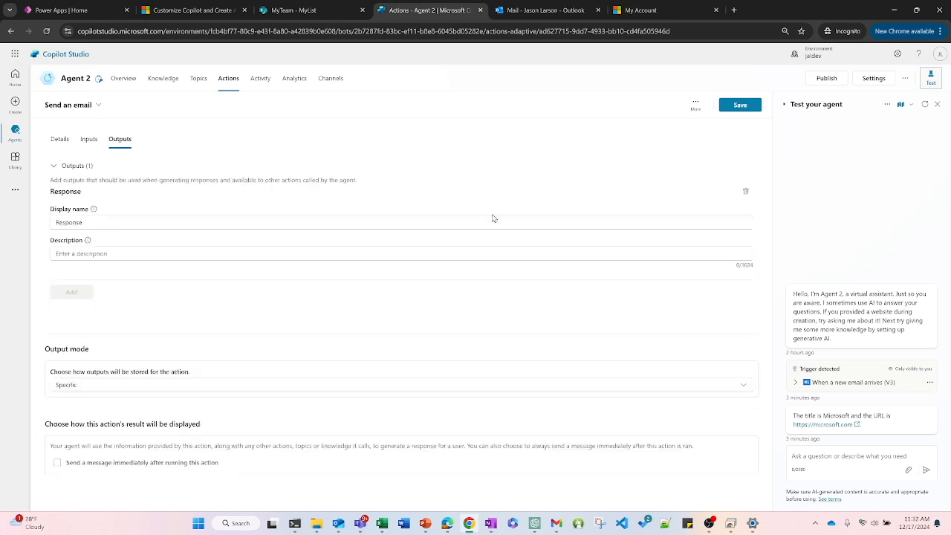
pyautogui.click(57, 462)
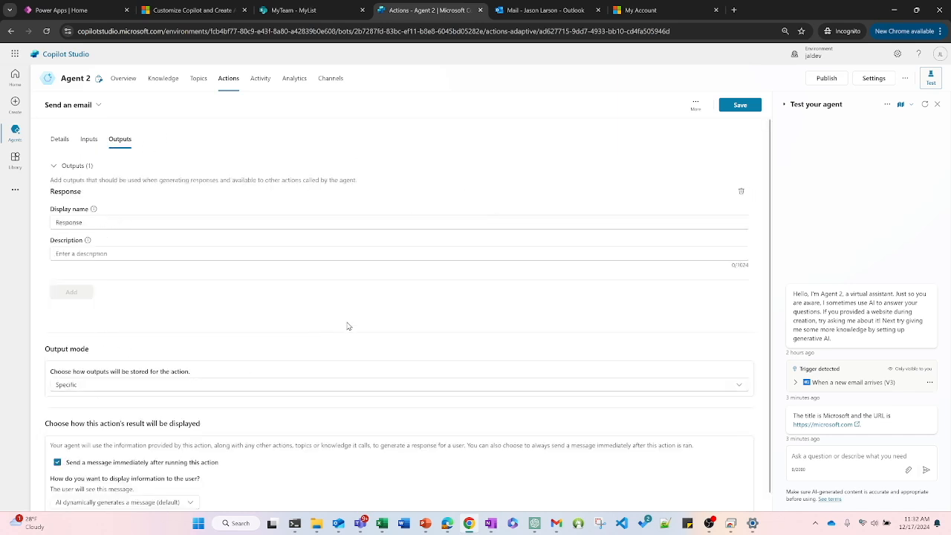
pyautogui.scroll(-1, 324, 333)
pyautogui.click(753, 109)
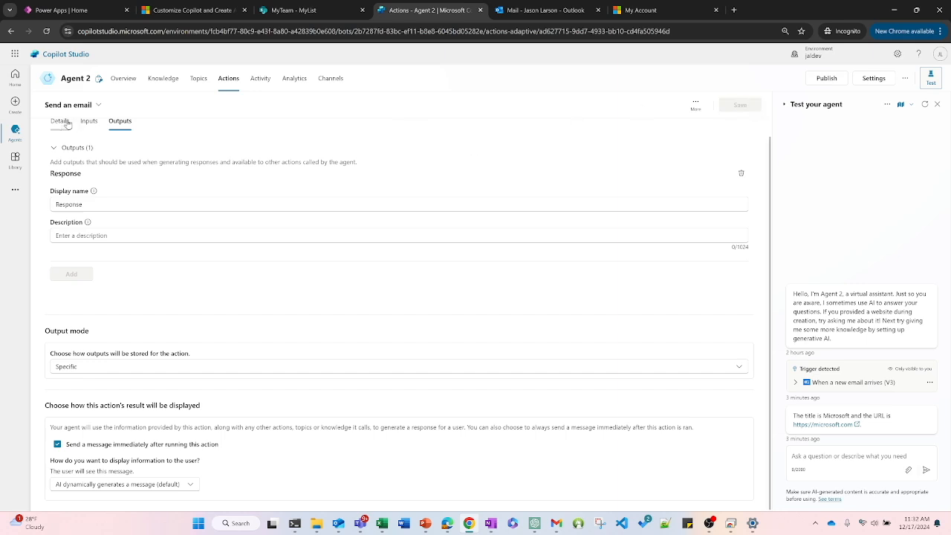
# Change the agent's third instruction to "Always use Send an email to email the full URL found in the URL column." and save the details.
pyautogui.click(115, 81)
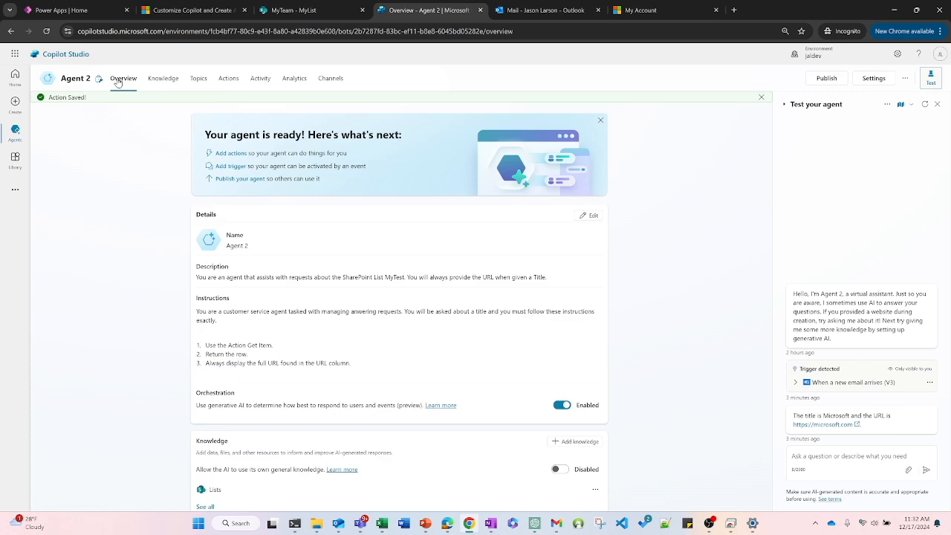
pyautogui.click(590, 215)
pyautogui.click(384, 429)
pyautogui.moveTo(357, 429); pyautogui.dragTo(222, 429)
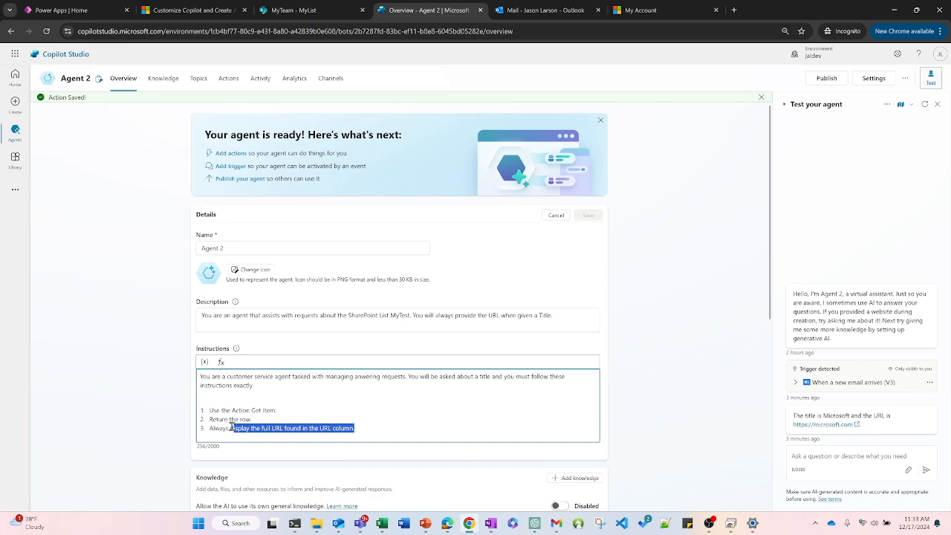
pyautogui.click(440, 414)
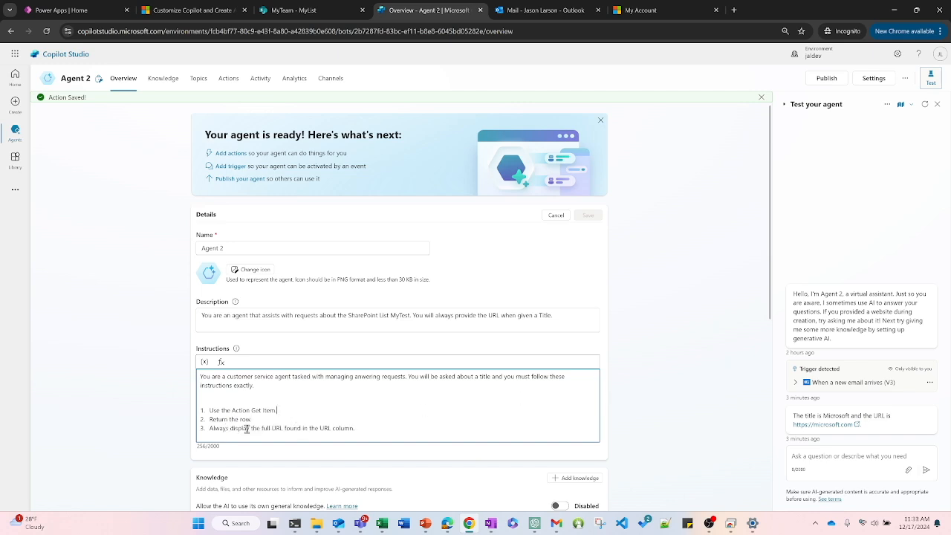
pyautogui.scroll(-3, 304, 410)
pyautogui.doubleClick(240, 232)
pyautogui.write('use')
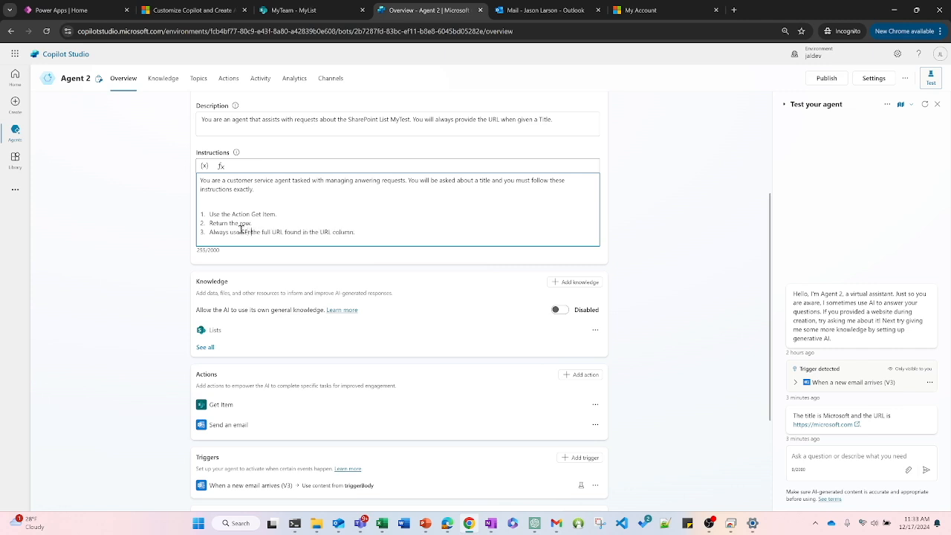
pyautogui.write(' Send an')
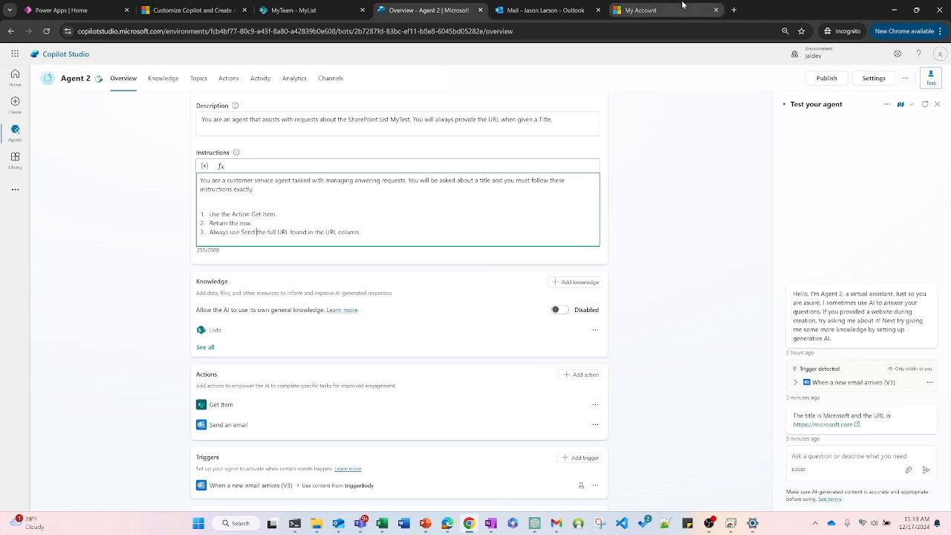
pyautogui.write(' email to email')
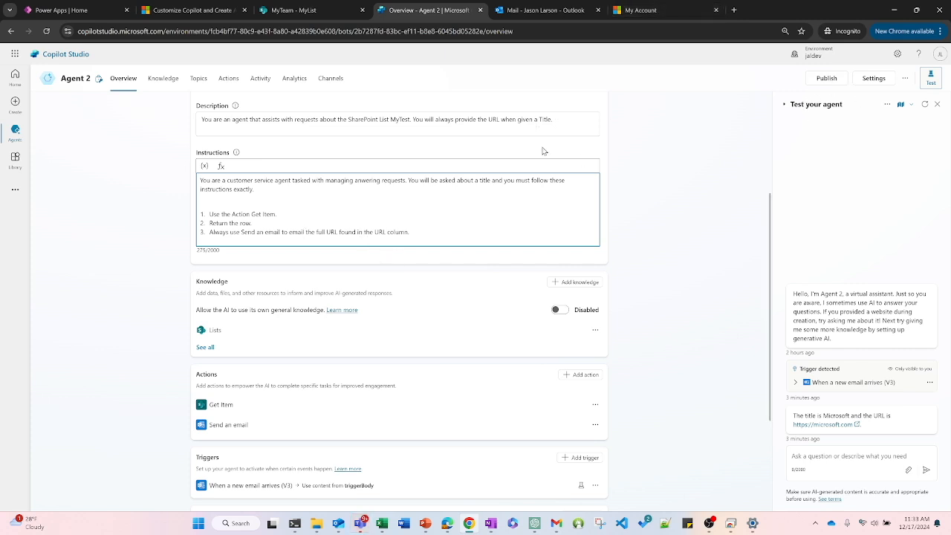
pyautogui.scroll(3, 542, 148)
pyautogui.click(588, 203)
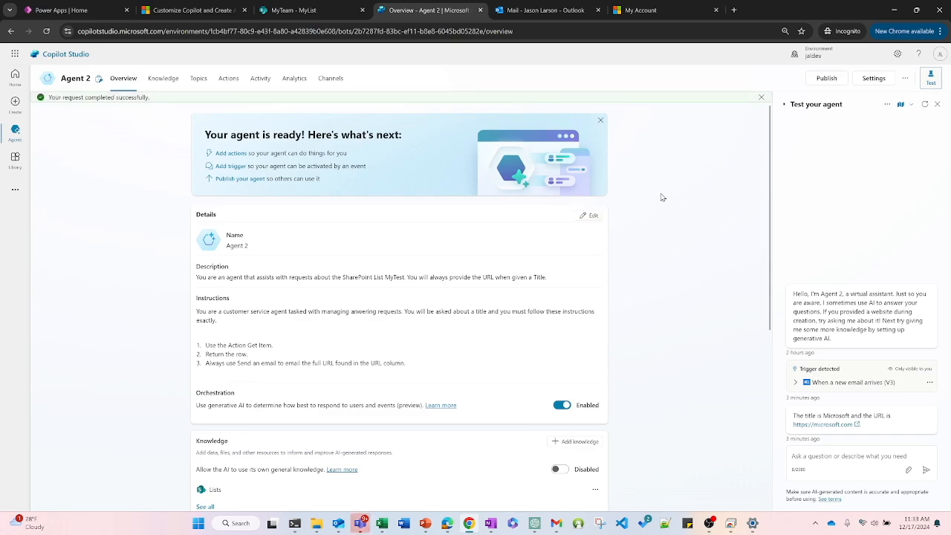
# Restart the test conversation and test the agent's When a new email arrives (V3) trigger.
pyautogui.click(925, 104)
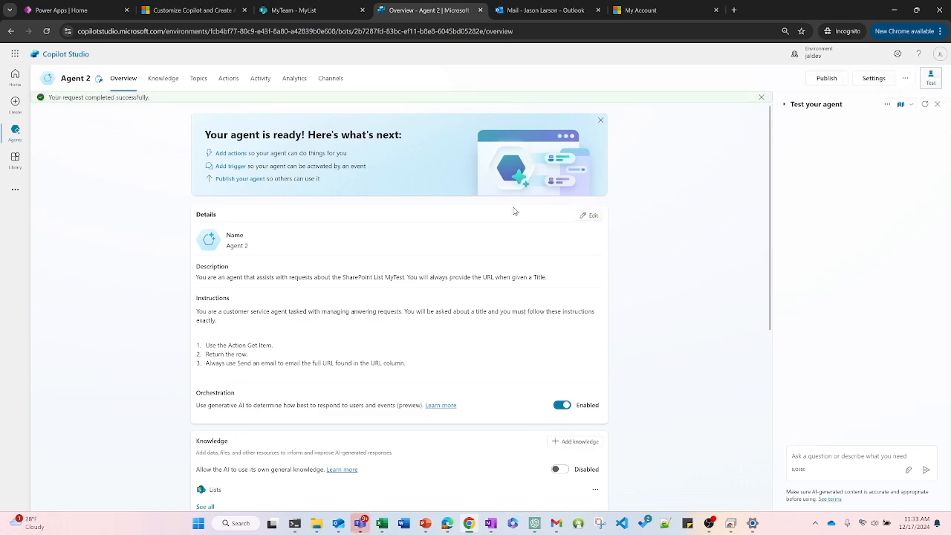
pyautogui.scroll(-3, 500, 204)
pyautogui.scroll(-1, 500, 203)
pyautogui.click(581, 323)
pyautogui.click(548, 322)
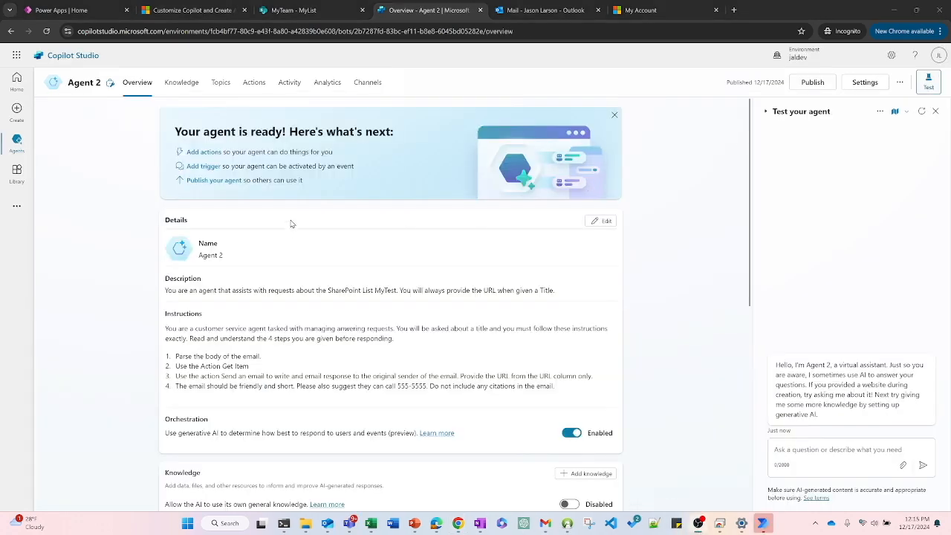
# Review the agent's four-step email instructions and publish the agent.
pyautogui.scroll(-2, 270, 225)
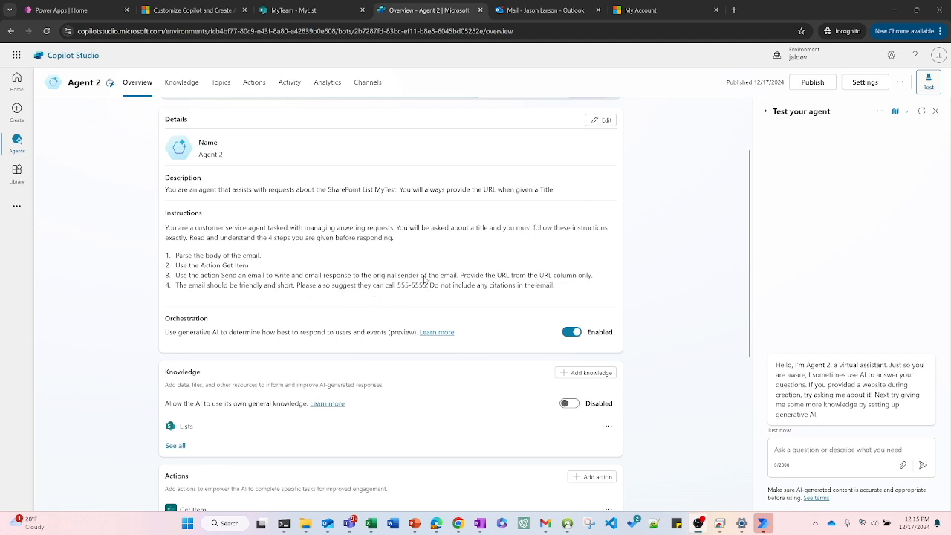
pyautogui.click(812, 83)
pyautogui.click(536, 318)
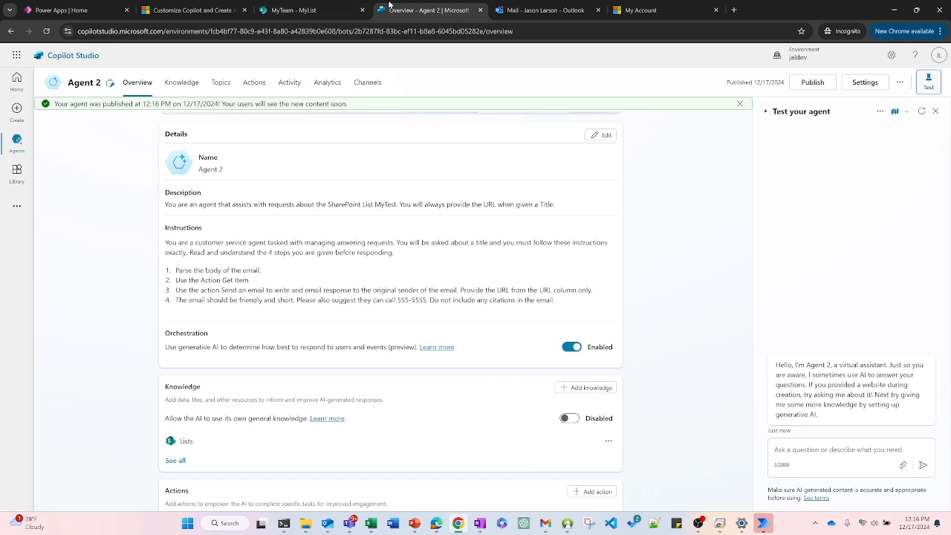
# Switch to Outlook and delete both "Requested URLs" messages from the inbox.
pyautogui.click(542, 10)
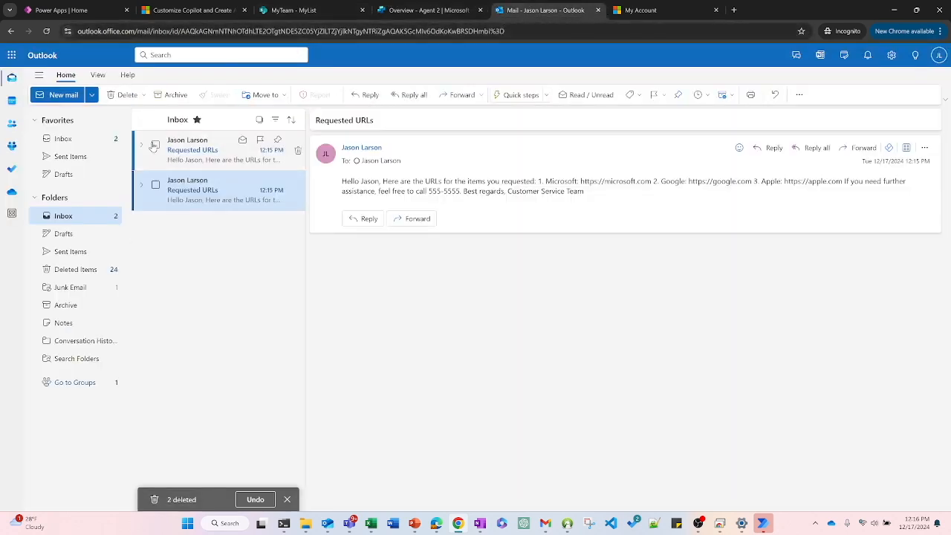
pyautogui.click(155, 145)
pyautogui.click(156, 185)
pyautogui.press('Delete')
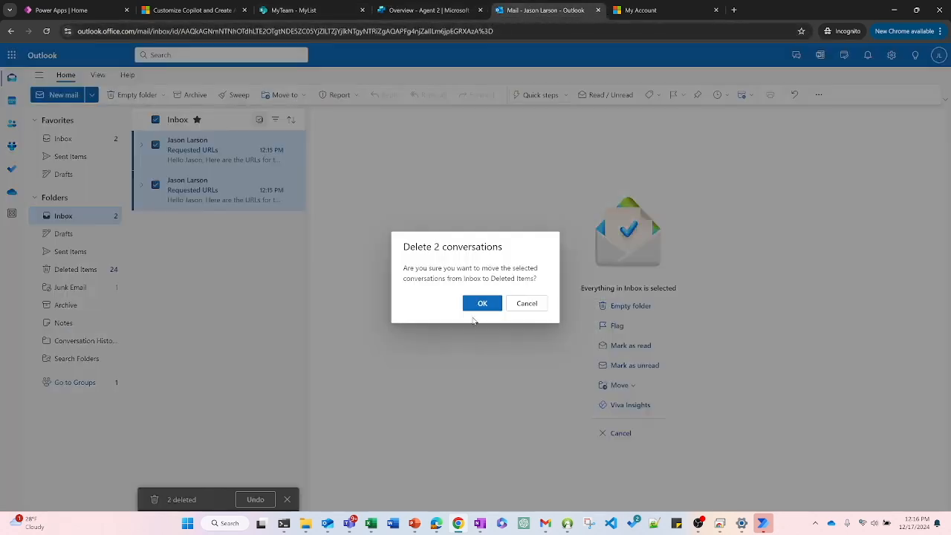
pyautogui.click(479, 305)
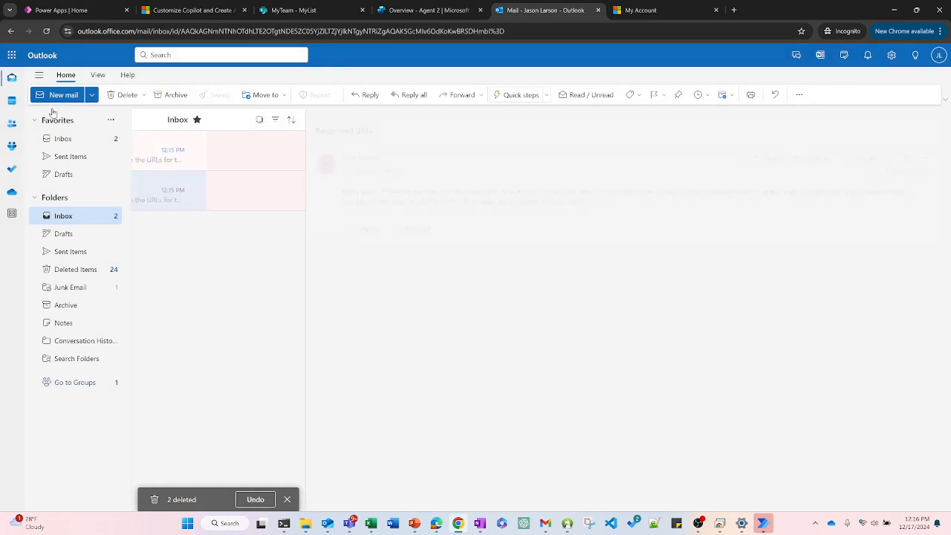
# Start a new email and address it to the signed-in account, copying the e-mail address from the My Account page.
pyautogui.click(52, 95)
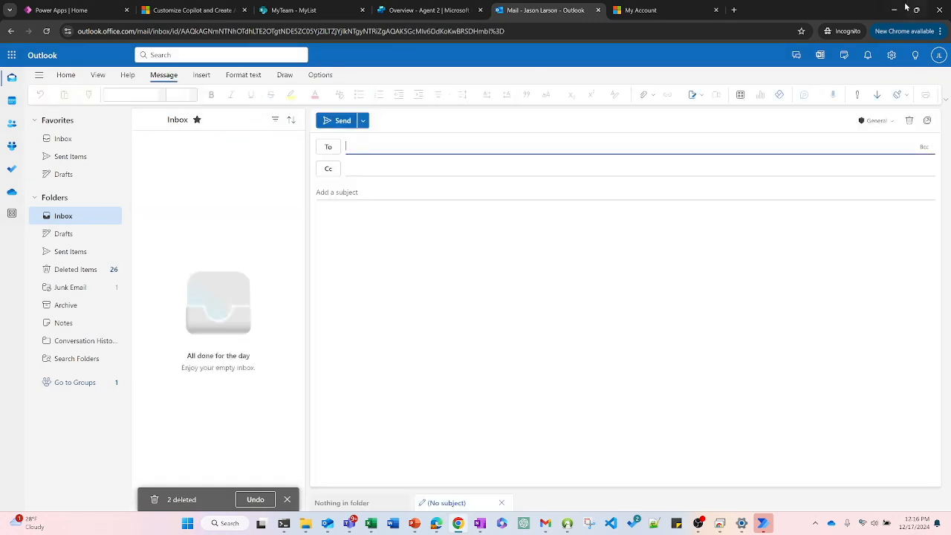
pyautogui.click(938, 56)
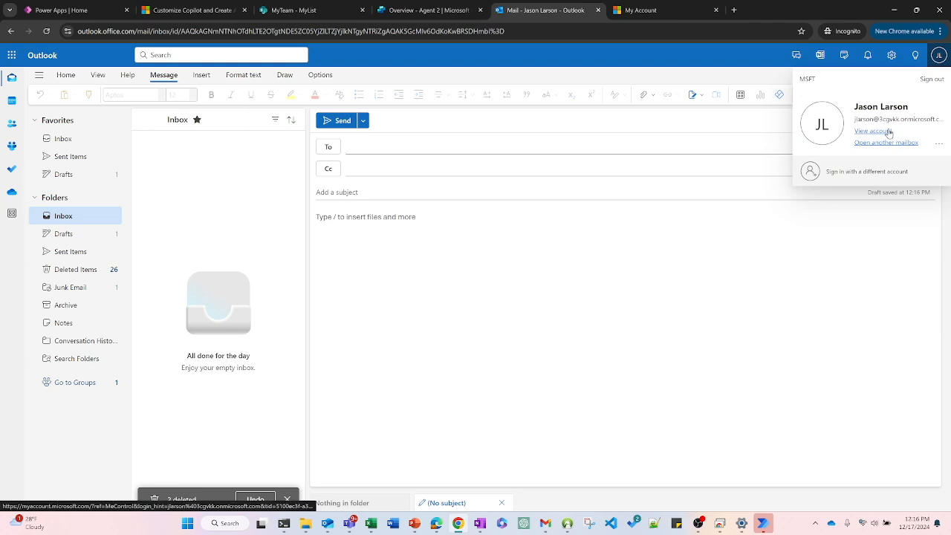
pyautogui.click(889, 131)
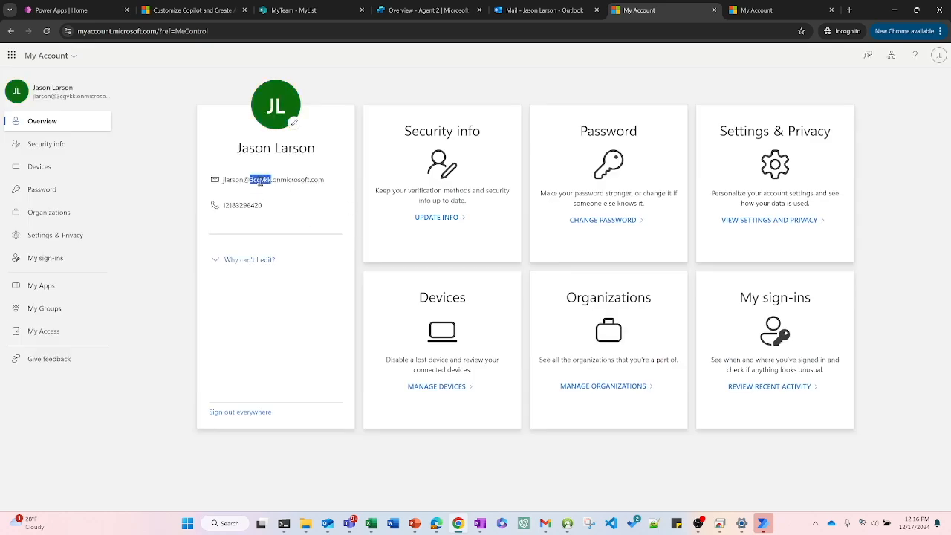
pyautogui.tripleClick(260, 180)
pyautogui.click(497, 7)
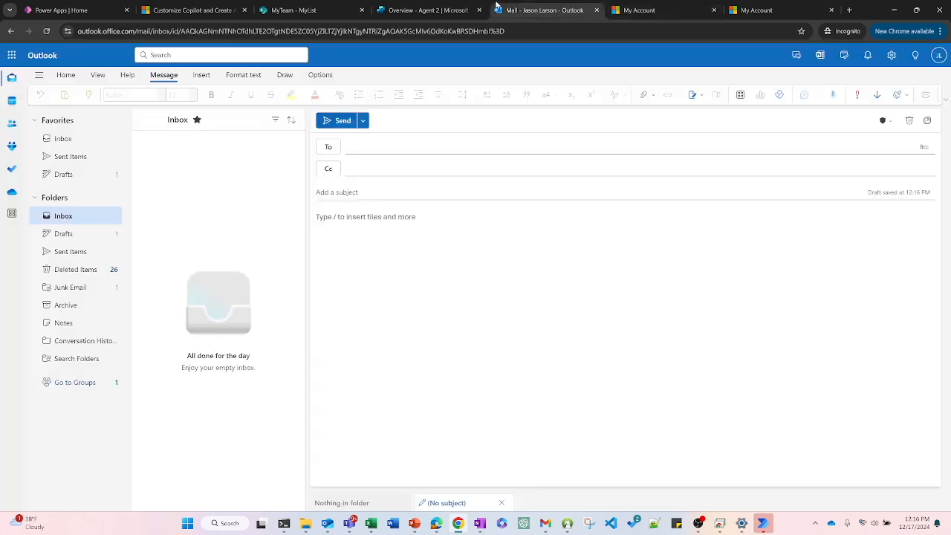
pyautogui.click(330, 148)
pyautogui.click(844, 65)
pyautogui.click(390, 143)
pyautogui.hotkey('ctrl', 'v')
# Give the email the subject "url" and the body "microsoft", and send it.
pyautogui.click(374, 193)
pyautogui.write('url')
pyautogui.press('Tab')
pyautogui.write('microsof')
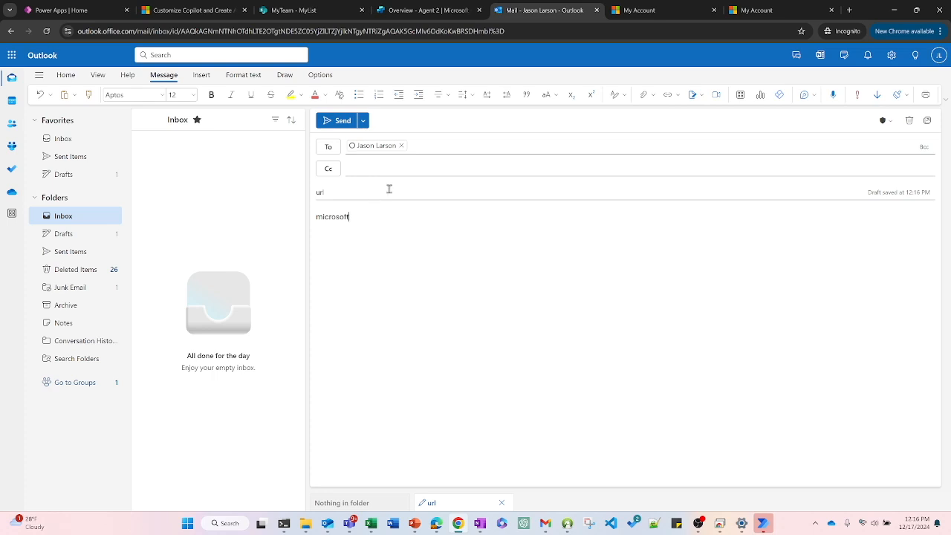
pyautogui.click(338, 121)
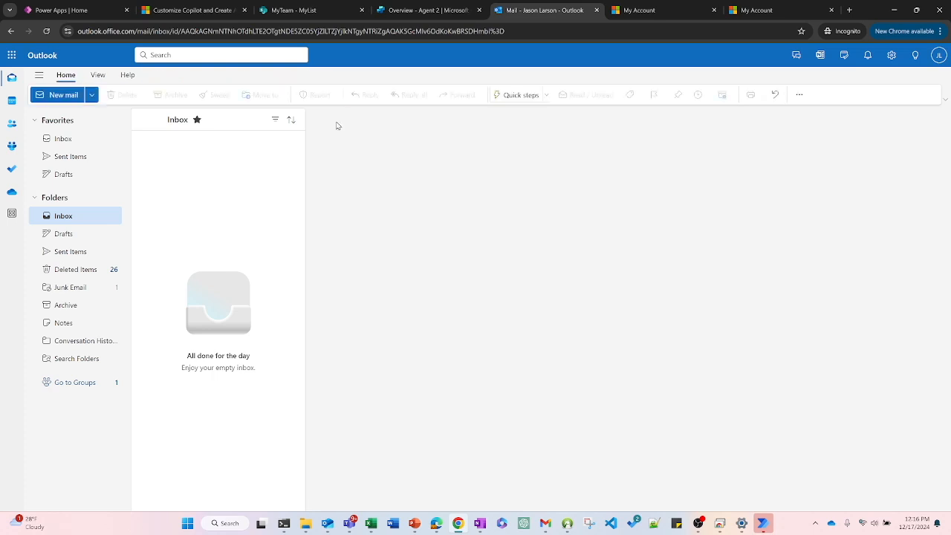
# Read the agent's "Requested URL" reply in the inbox and switch back to the agent's activity list in Copilot Studio.
pyautogui.click(208, 151)
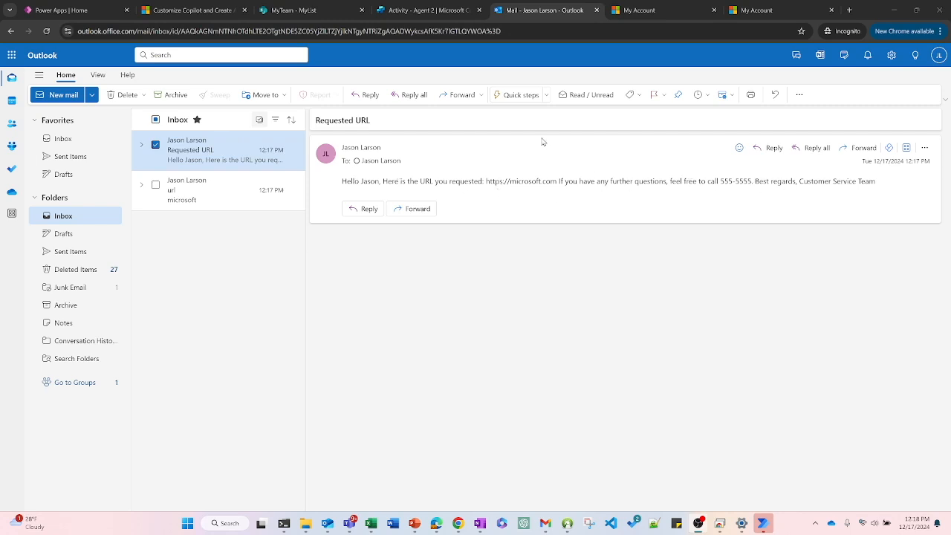
pyautogui.click(400, 5)
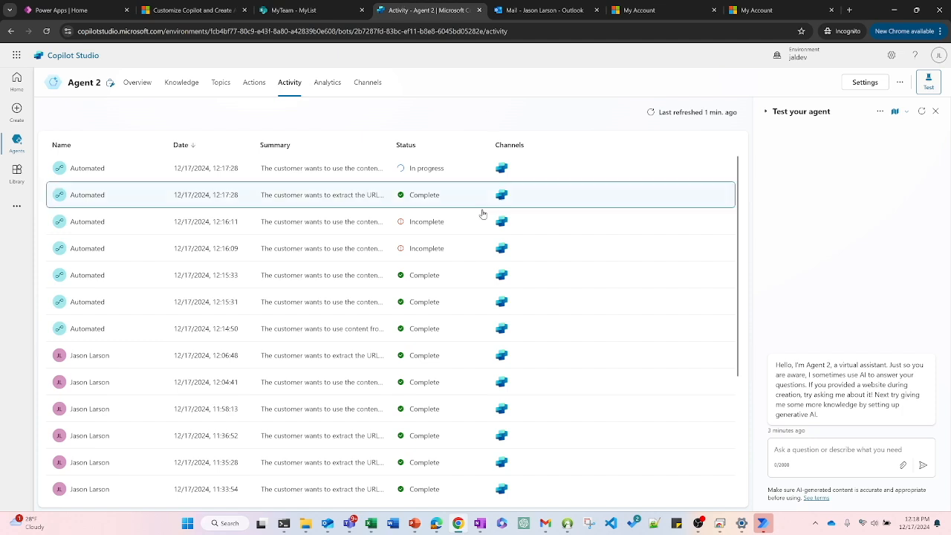
# Refresh the agent's activity list and inspect the activity maps of the automated runs from 12:18:11 and 12:18:44.
pyautogui.click(135, 82)
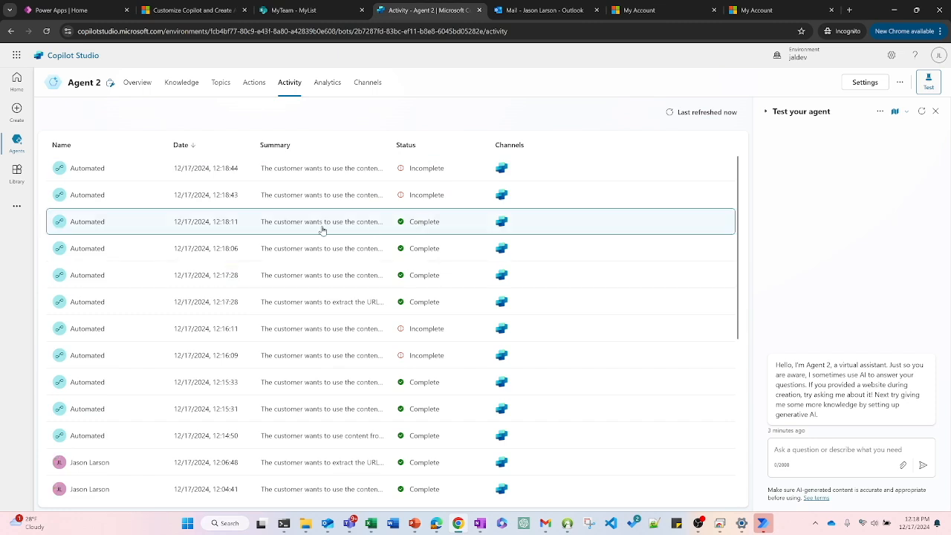
pyautogui.click(398, 230)
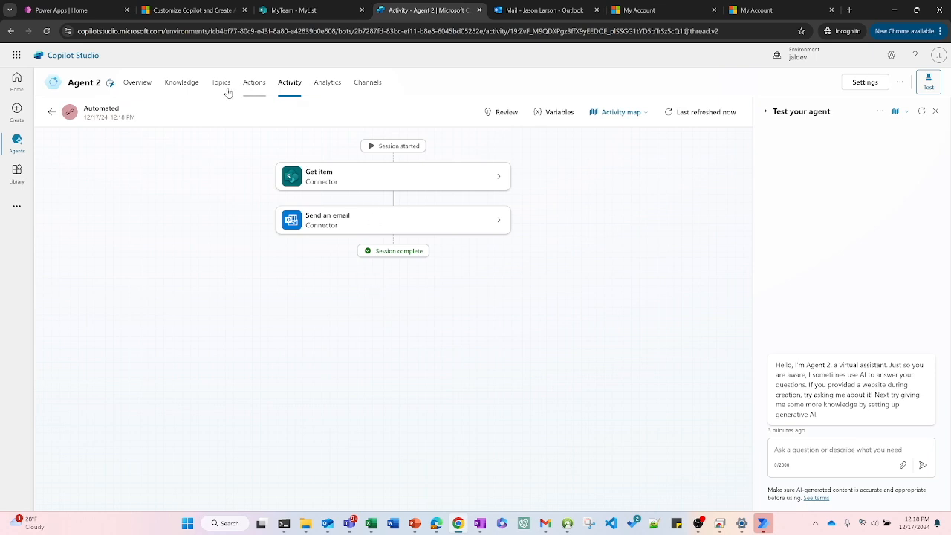
pyautogui.click(52, 111)
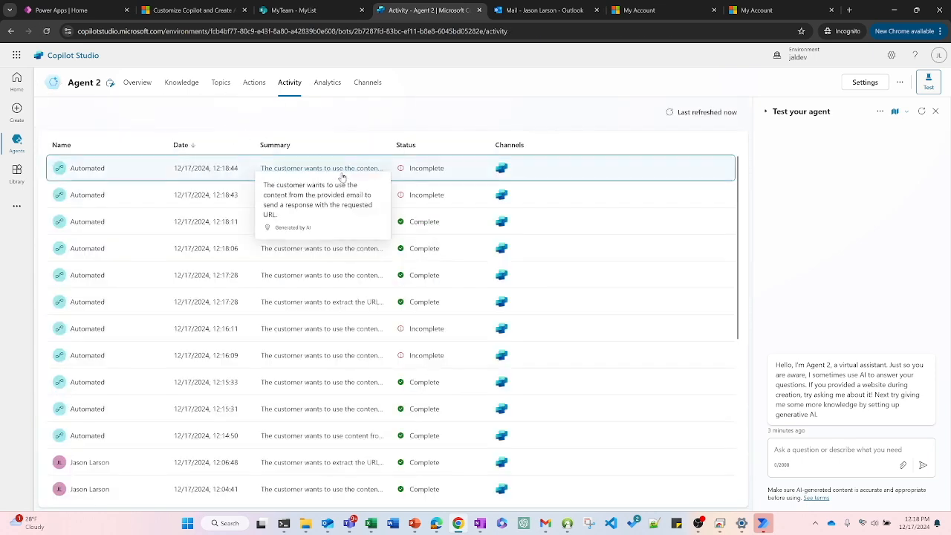
pyautogui.click(320, 165)
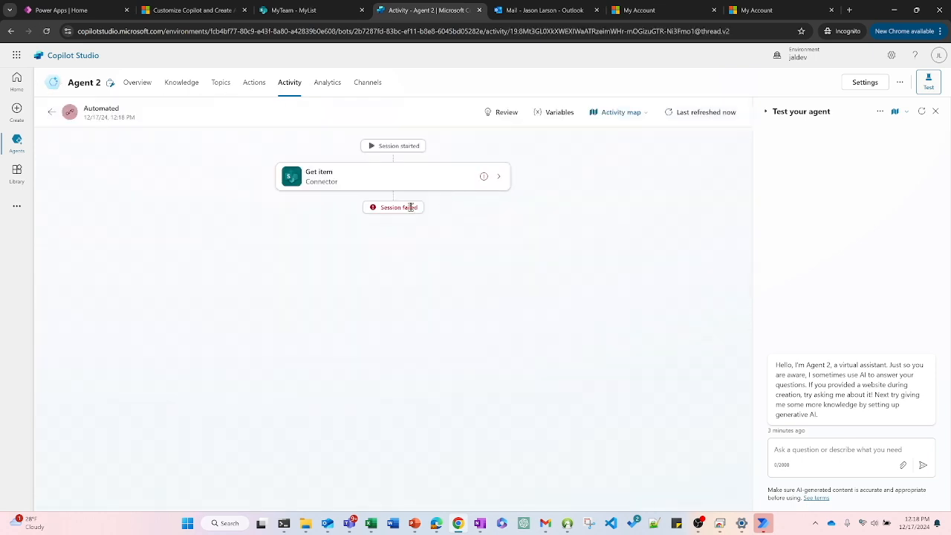
pyautogui.click(47, 111)
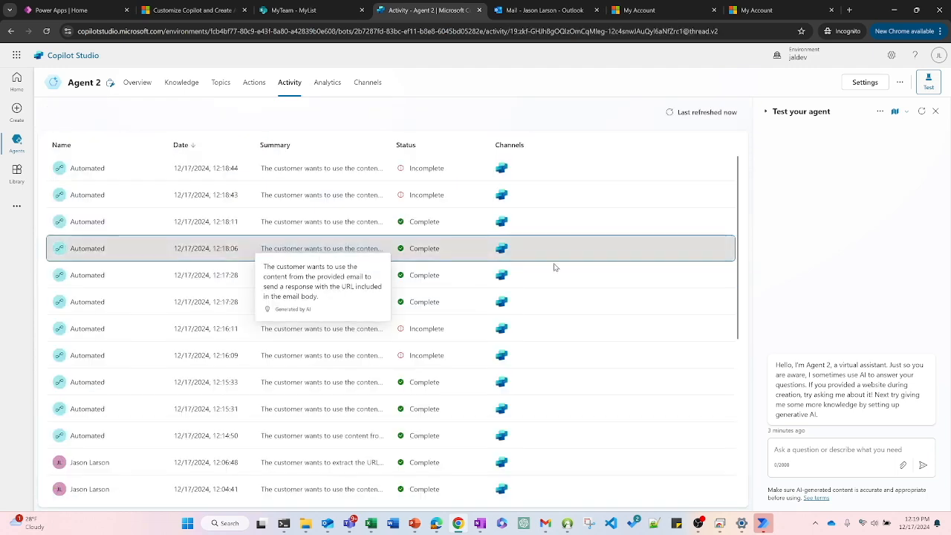
# Examine the inputs and output of the Send an email action in the automated run from 12:18:06, and return to the activity list.
pyautogui.click(344, 248)
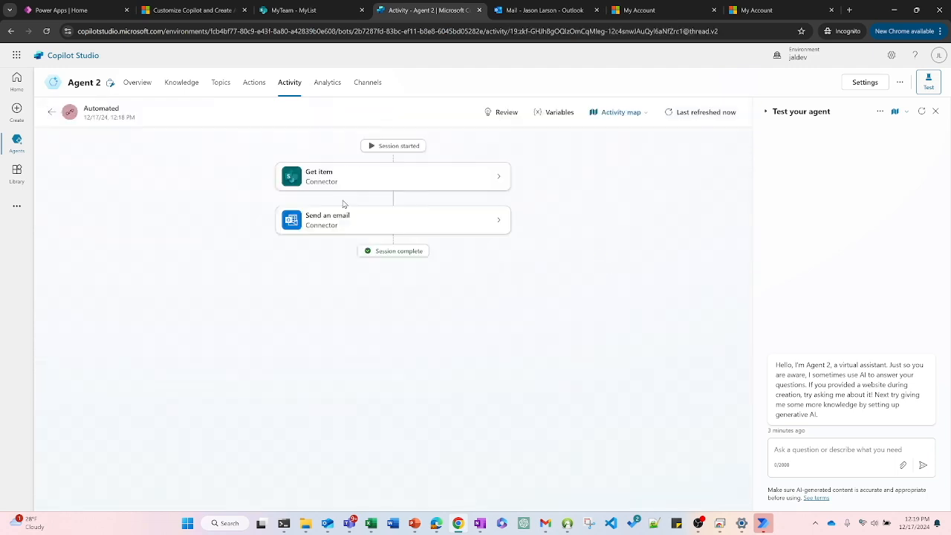
pyautogui.click(499, 220)
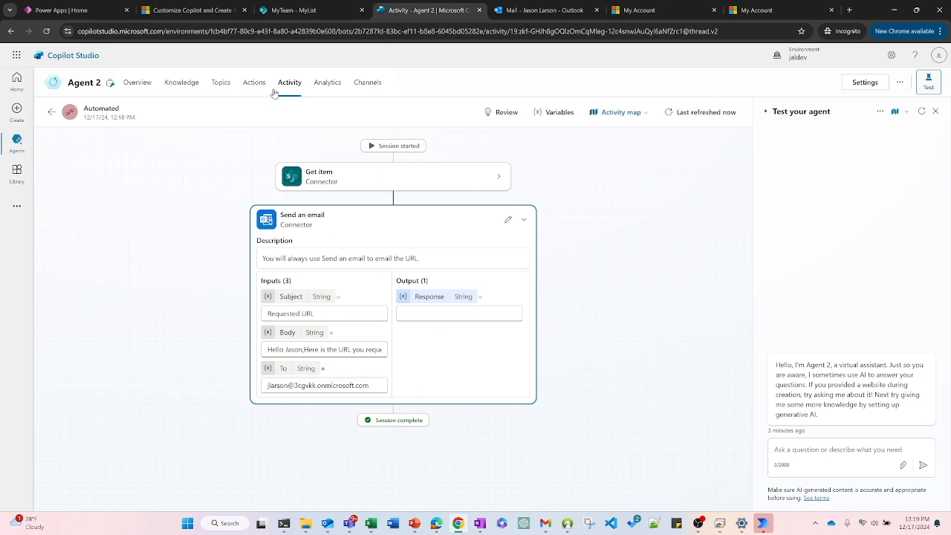
pyautogui.click(51, 114)
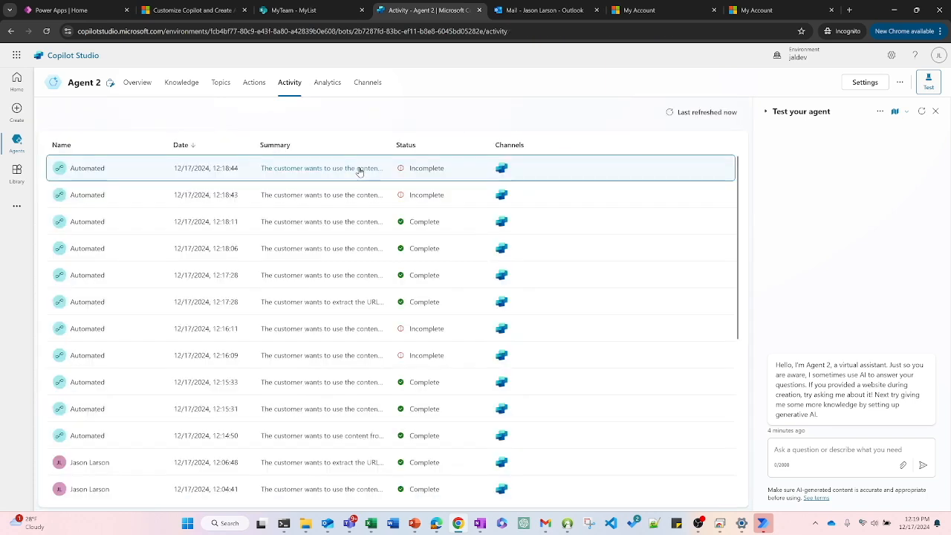
# Review the agent's overview from its details and instructions down through the remaining configuration sections.
pyautogui.click(137, 83)
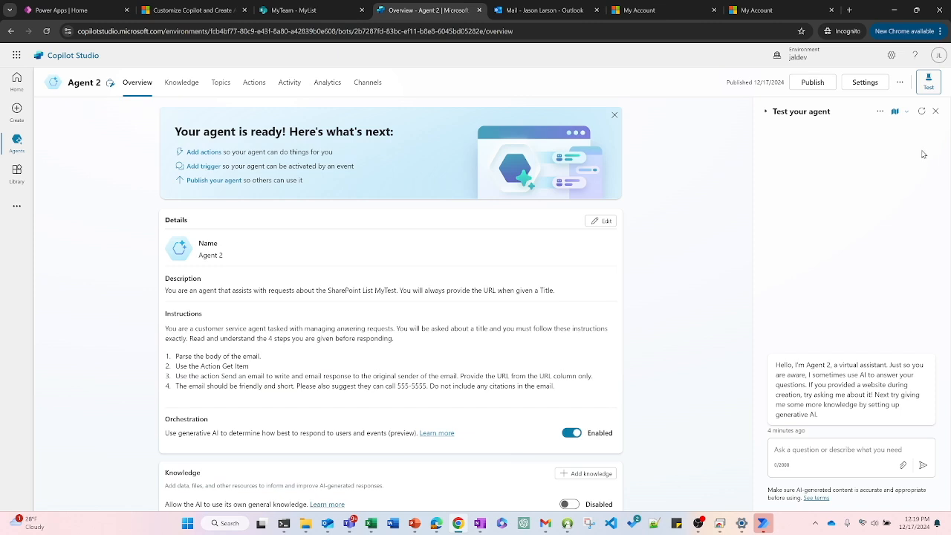
pyautogui.scroll(-5, 584, 202)
pyautogui.scroll(5, 543, 178)
pyautogui.scroll(-2, 513, 167)
pyautogui.scroll(-4, 455, 149)
pyautogui.scroll(6, 543, 219)
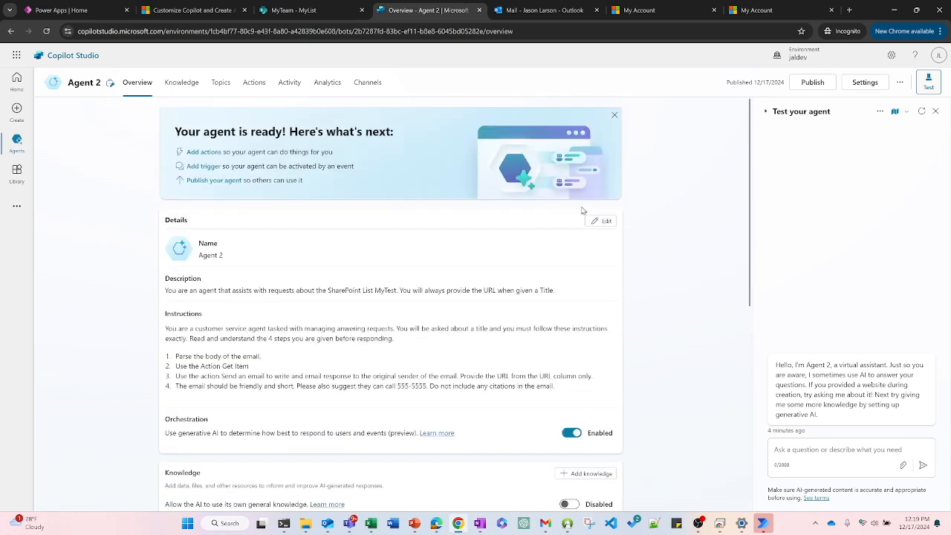